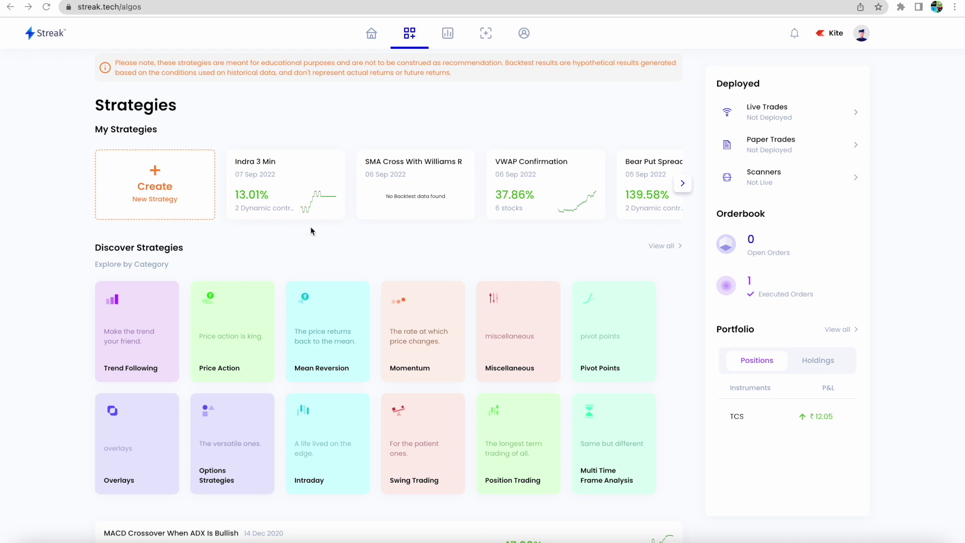
Scroll the Strategies page down and back up.
scroll(310, 231, down, 1)
scroll(310, 230, up, 1)
Start a new strategy, name it 'Indranil 1 min', and create it.
click(156, 178)
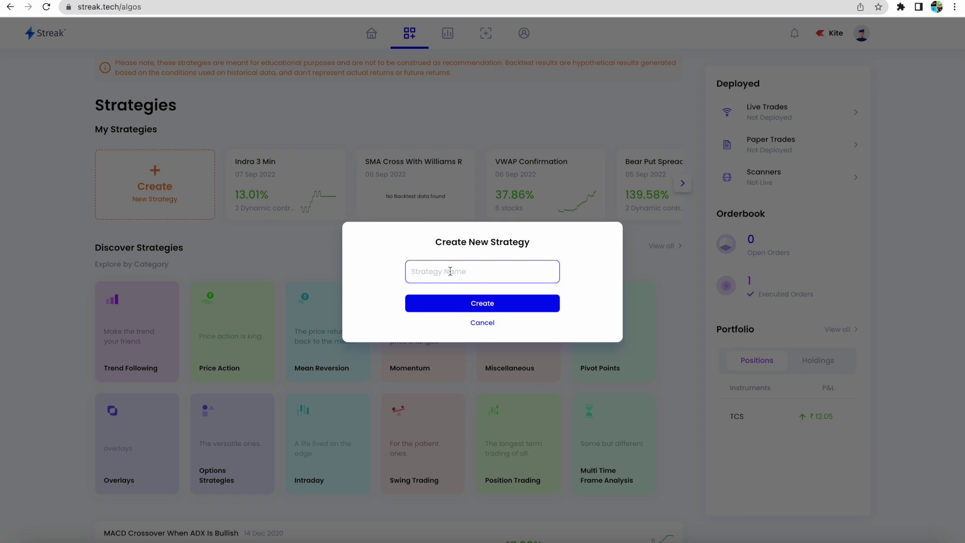
text(Indranil 1 min)
click(490, 307)
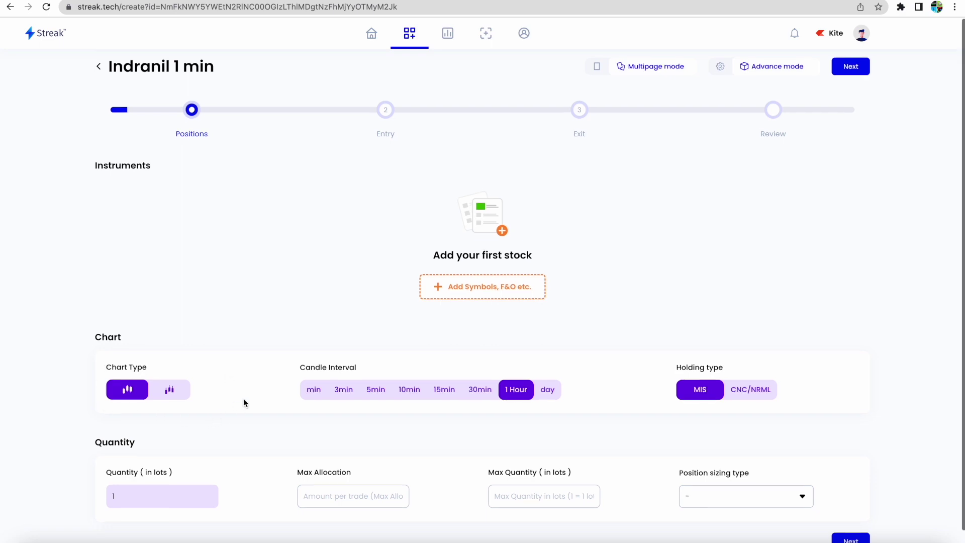
scroll(244, 398, down, 1)
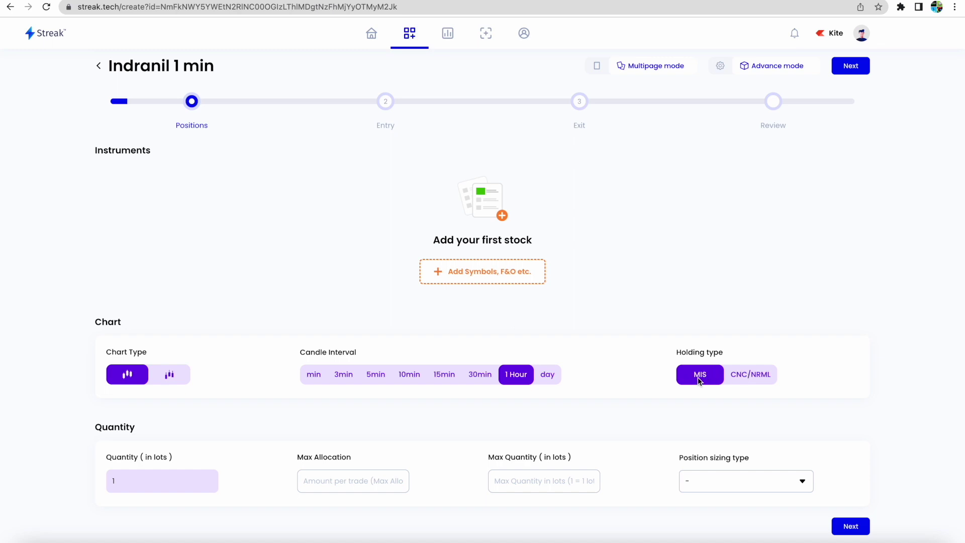
Keep MIS holding, set the candle interval to 1 Minute, and dismiss the backtest notice.
click(757, 381)
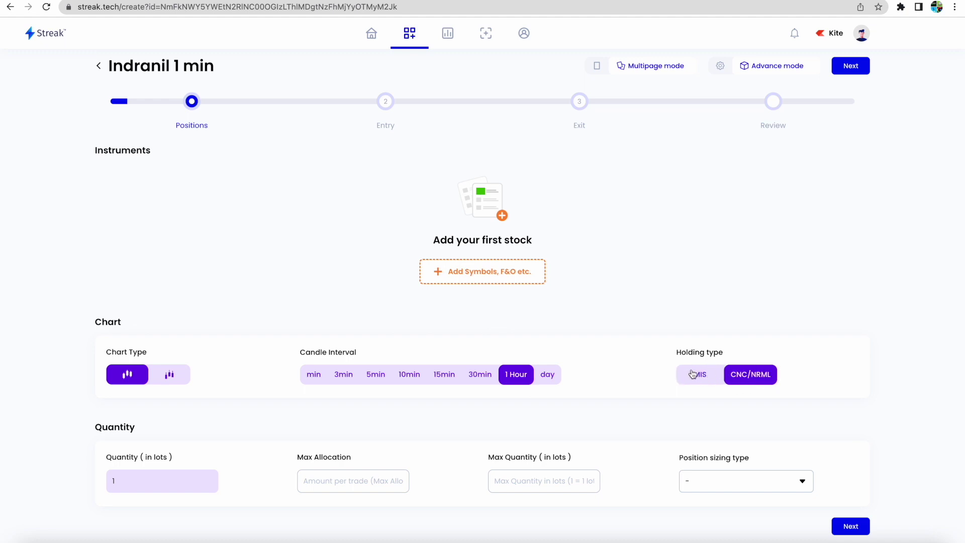
click(694, 373)
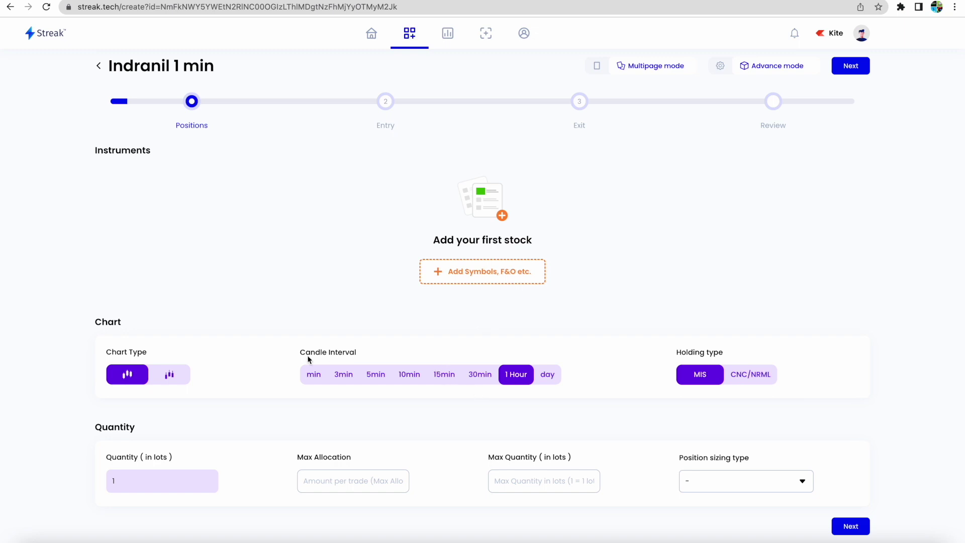
click(315, 377)
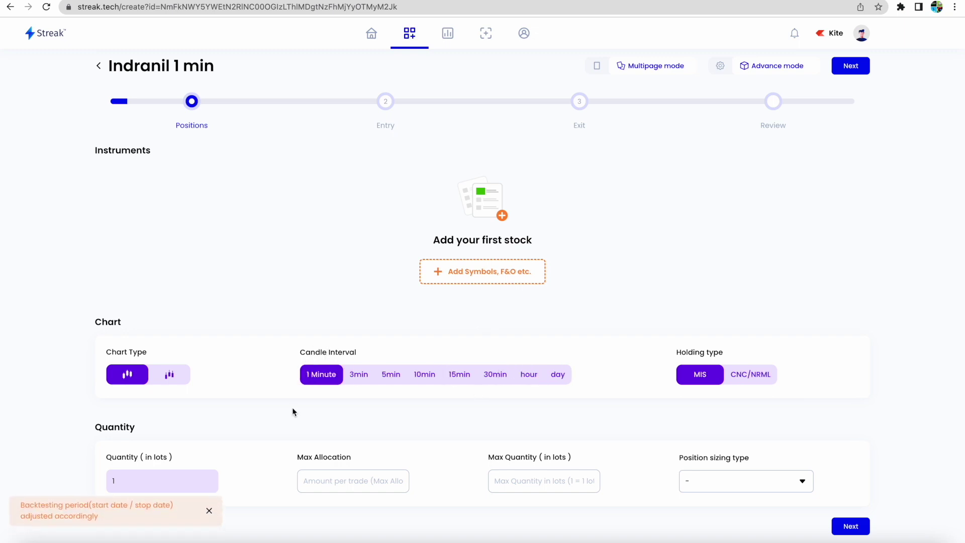
click(209, 513)
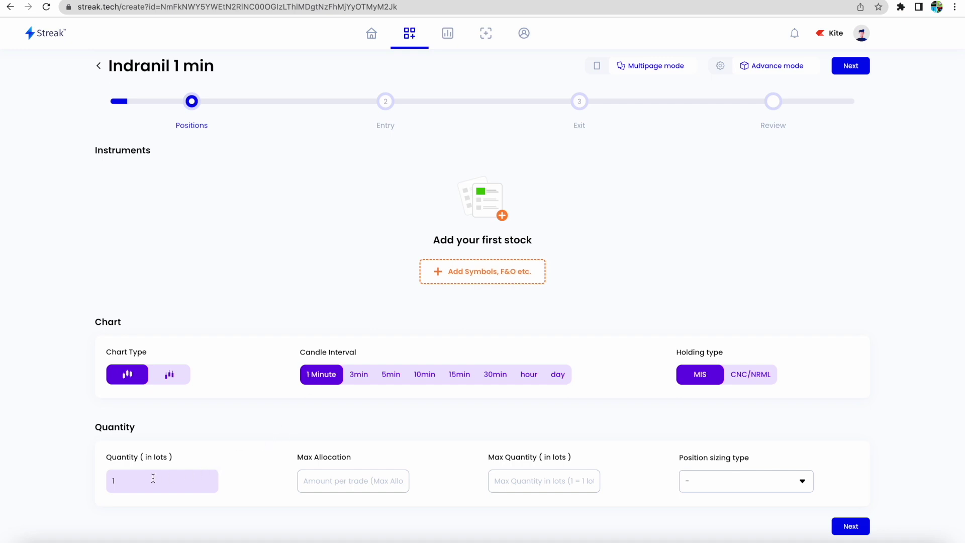
click(344, 482)
Enter 45000 as Max Allocation and 4 as Max Quantity.
text(5)
key(BackSpace)
text(45000)
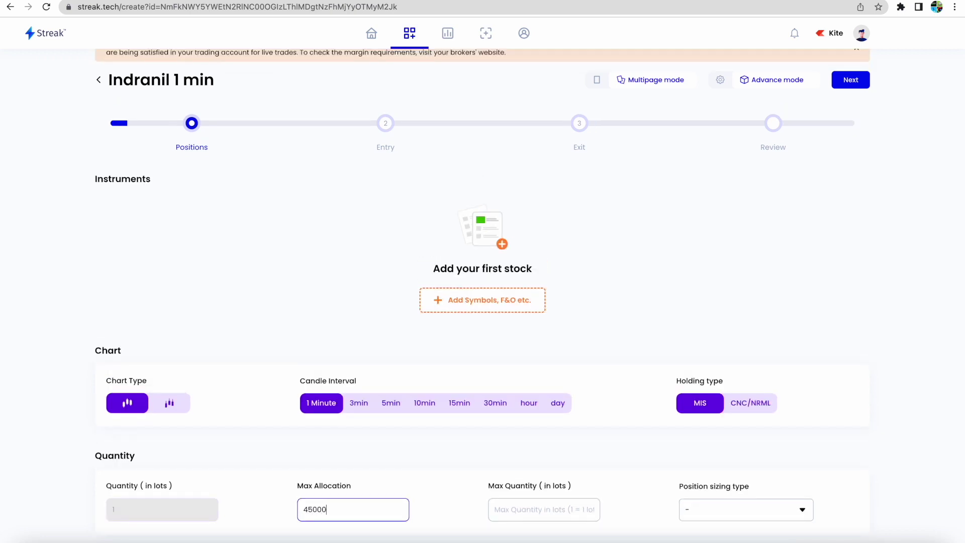
click(517, 511)
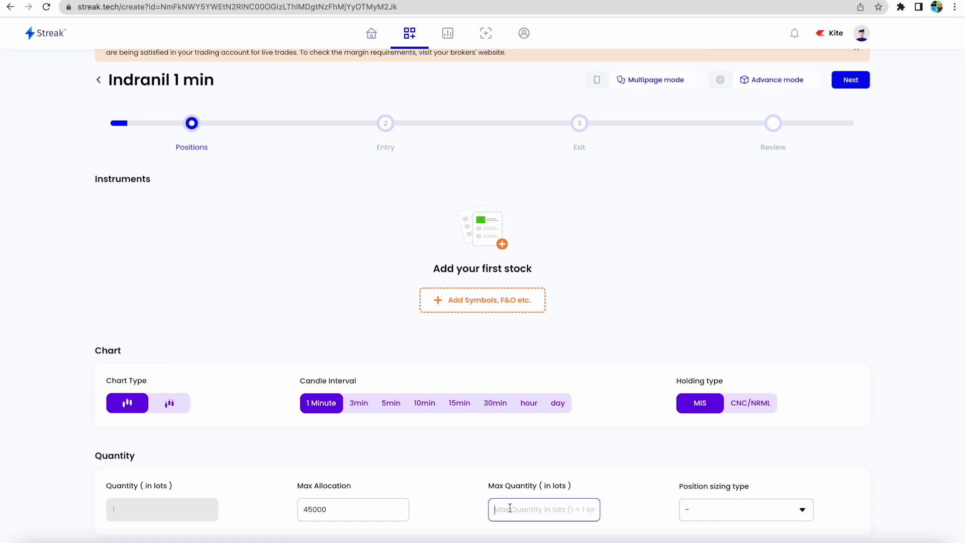
text(4)
Choose Capital based position sizing and attempt to continue to the Entry step.
scroll(639, 470, down, 1)
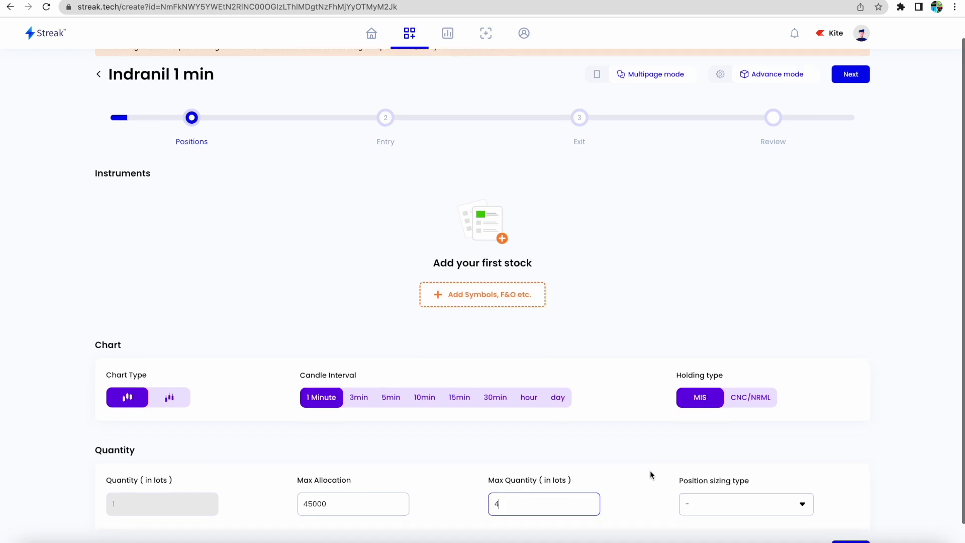
click(739, 510)
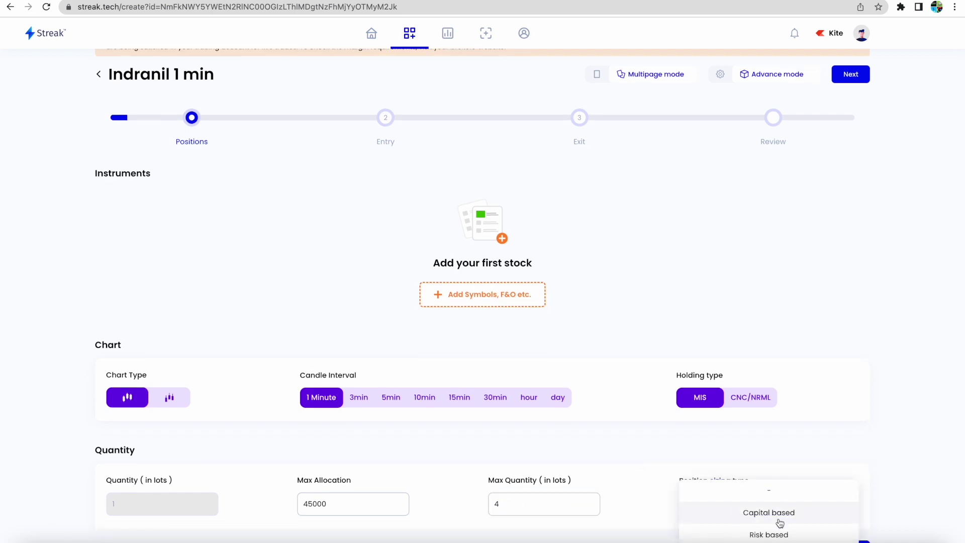
click(757, 514)
scroll(579, 467, down, 1)
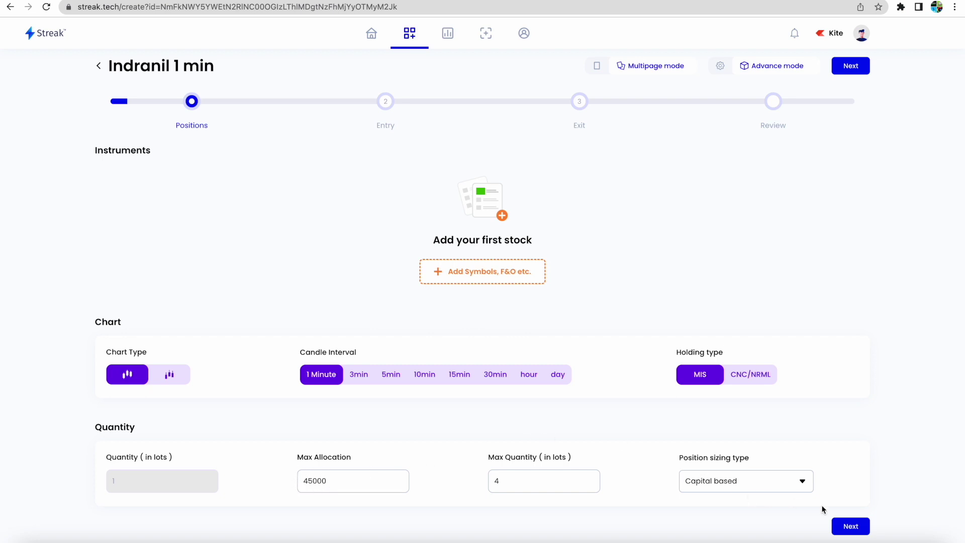
click(865, 531)
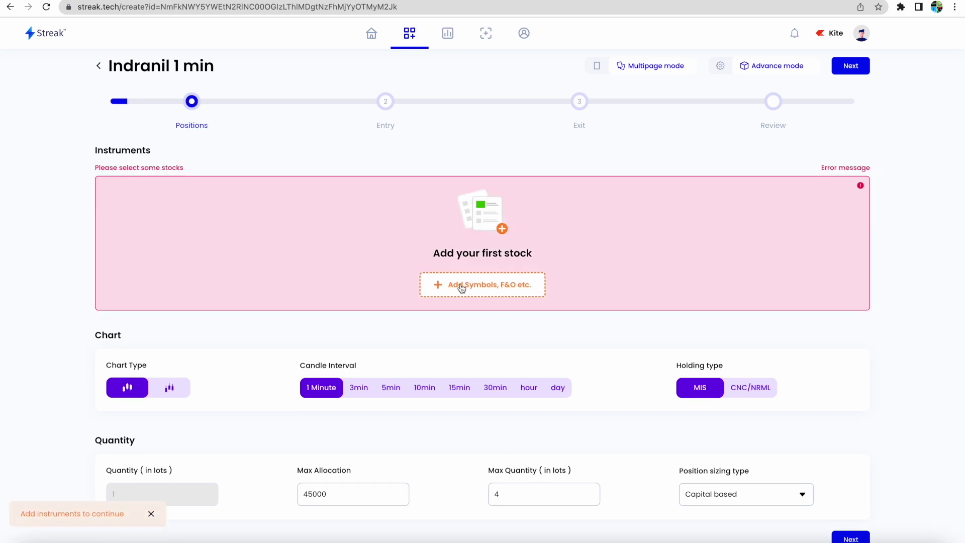
Open the instrument search and the NIFTY BANK dynamic contract editor.
click(461, 288)
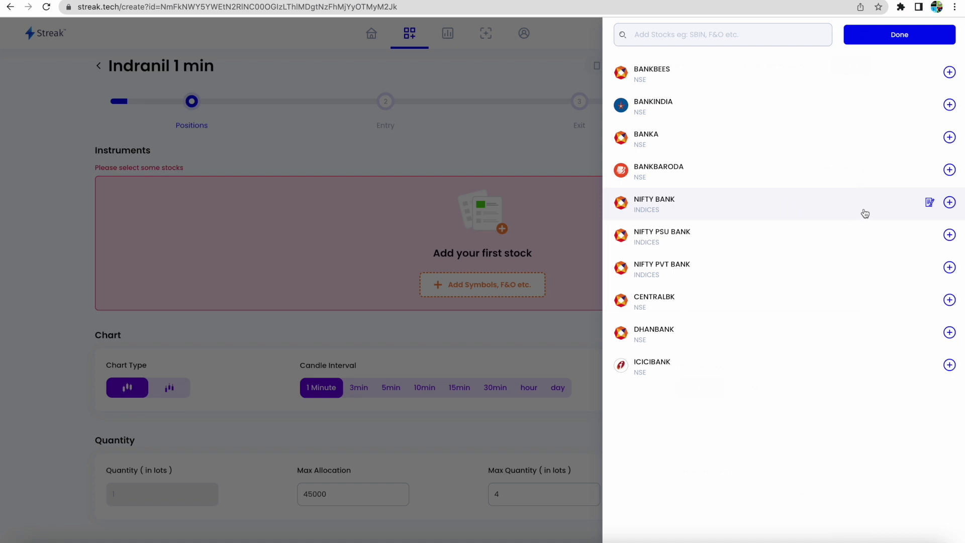
click(928, 203)
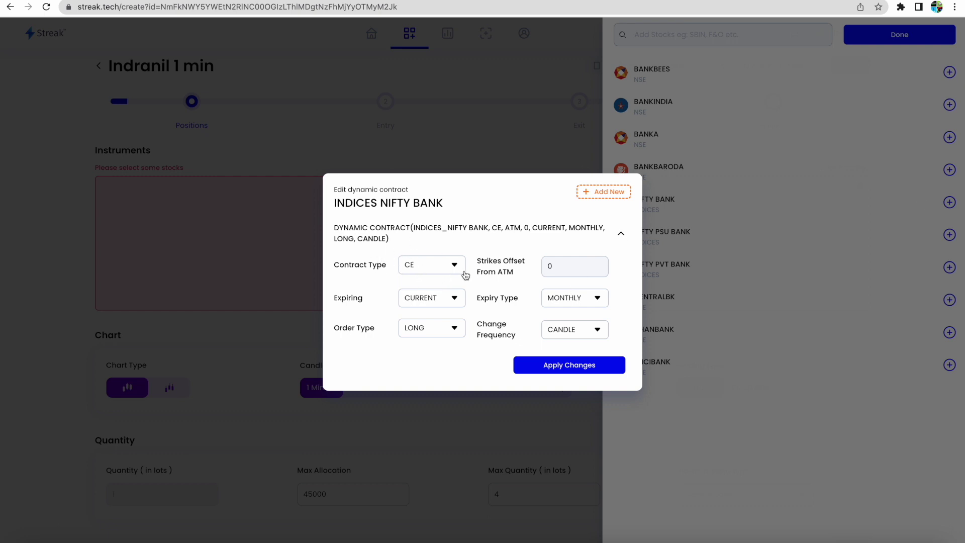
click(584, 268)
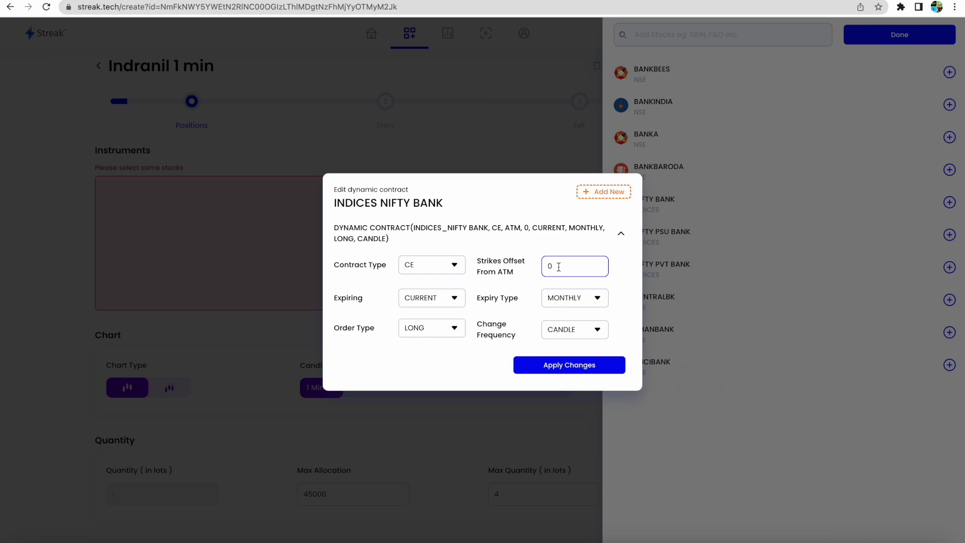
Set the NIFTY BANK contract's strikes offset to 0 (ATM) after trying other values.
key(BackSpace)
text(-1)
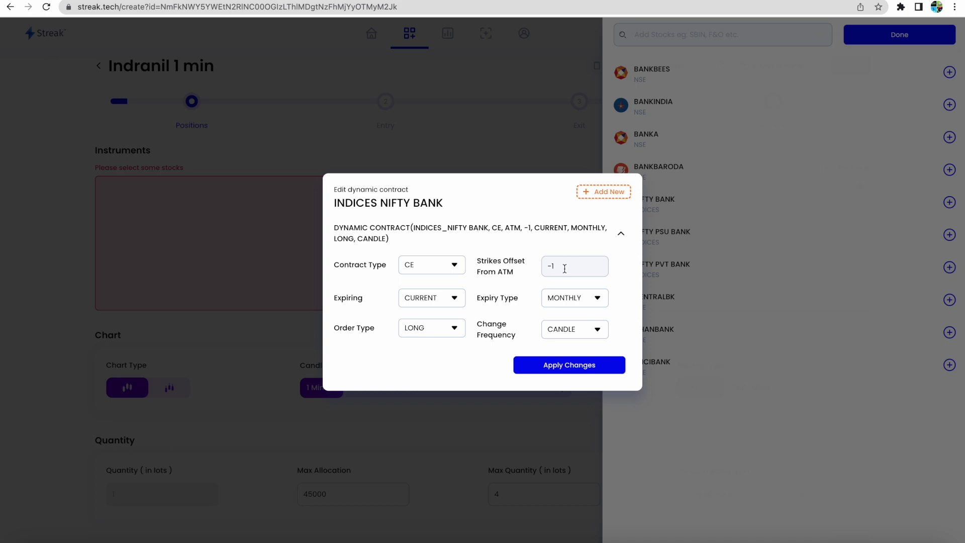
click(565, 269)
key(BackSpace)
text(2)
click(572, 268)
key(BackSpace)
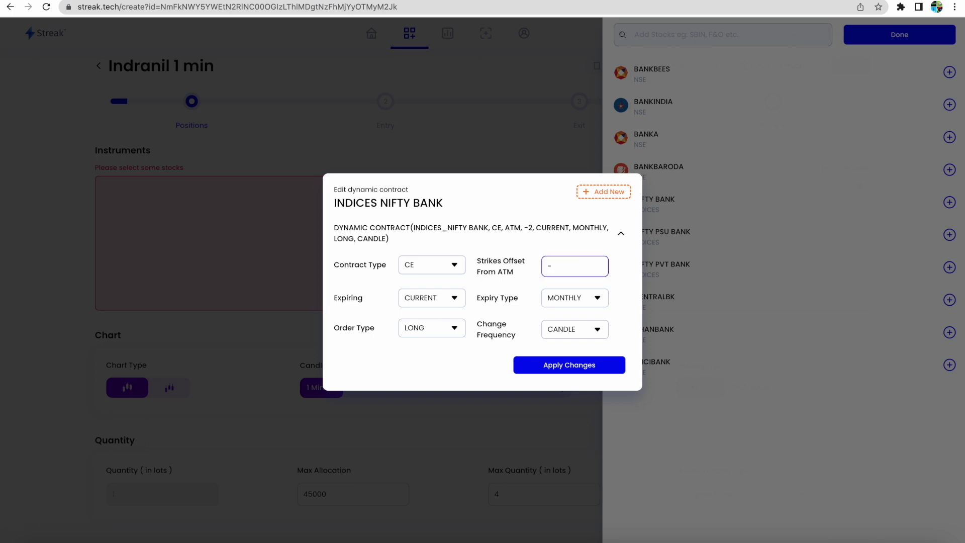
key(BackSpace)
text(1)
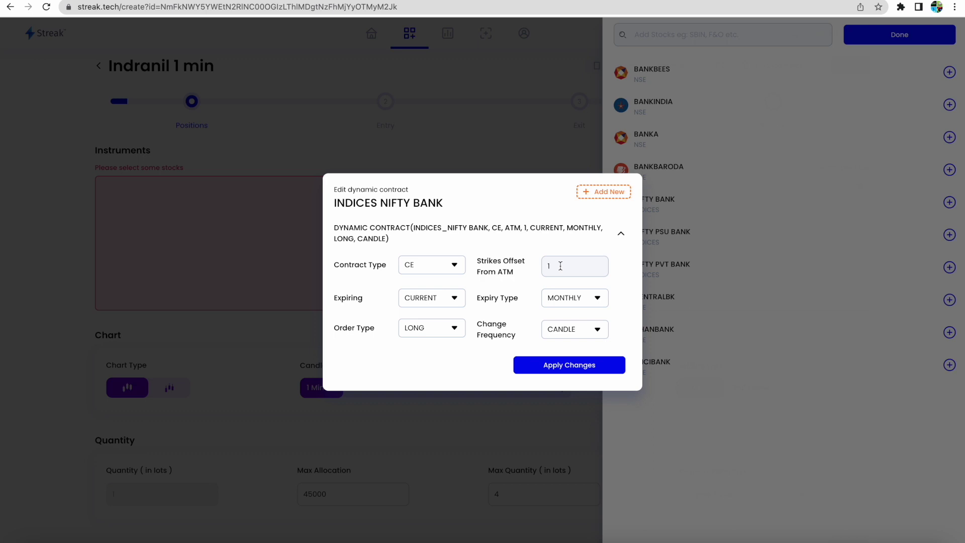
click(560, 266)
key(BackSpace)
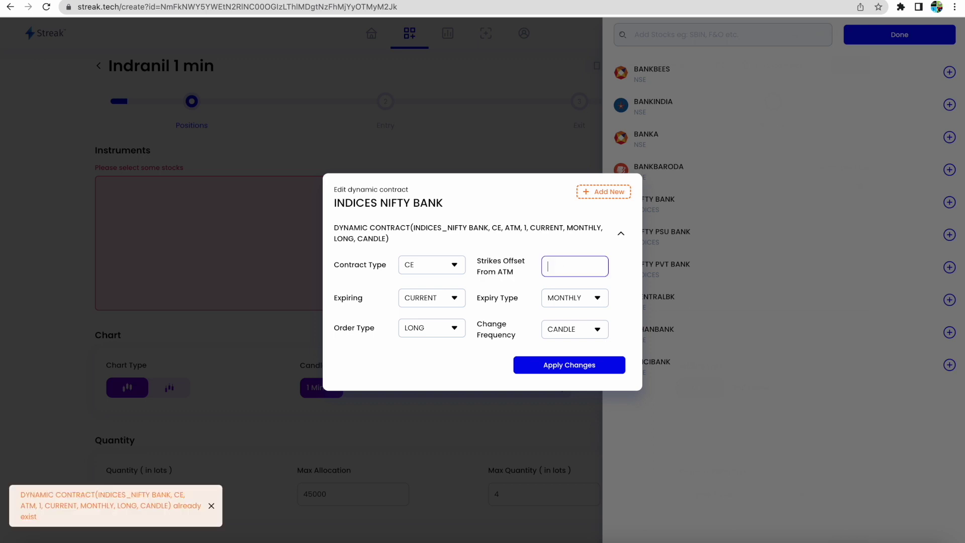
text(0)
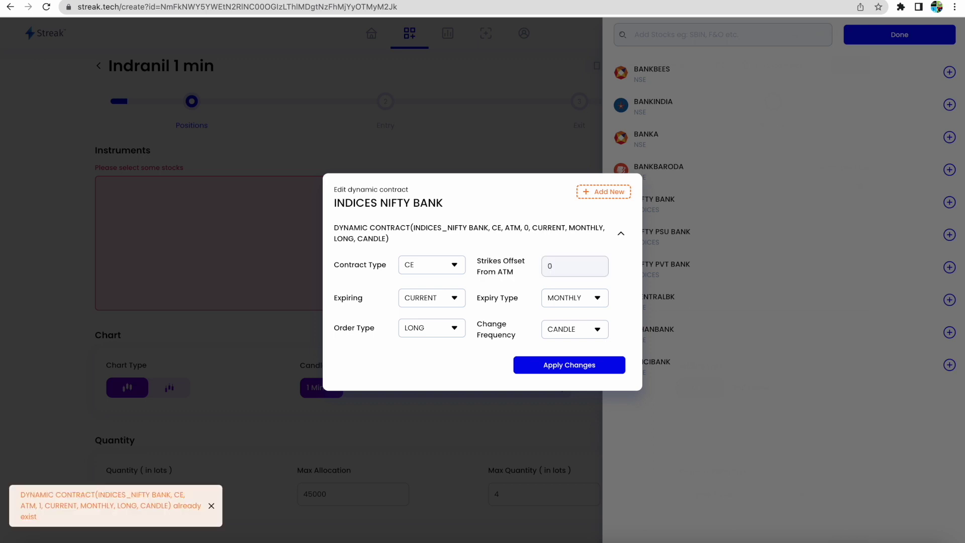
Keep CURRENT expiry, choose WEEKLY expiry type with CANDLE frequency, and apply the contract.
click(436, 307)
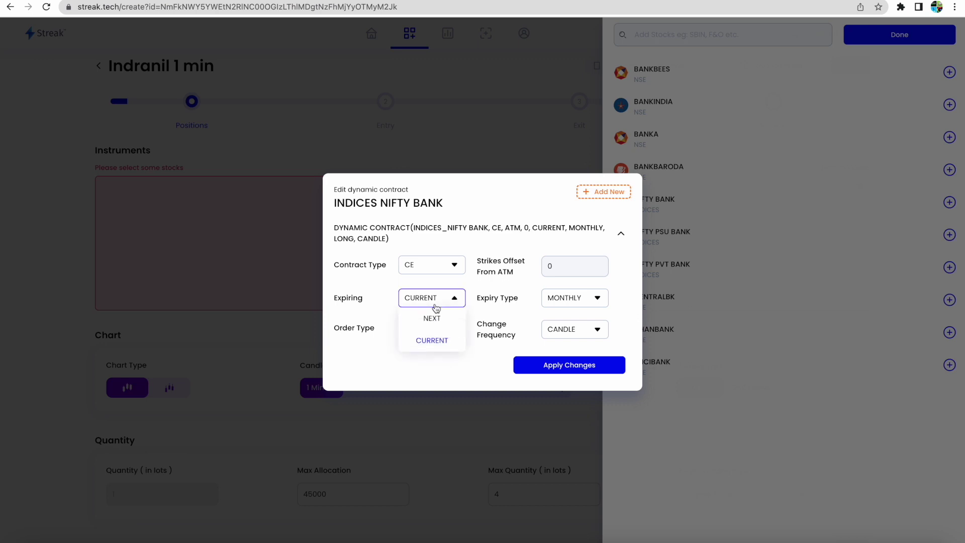
click(490, 308)
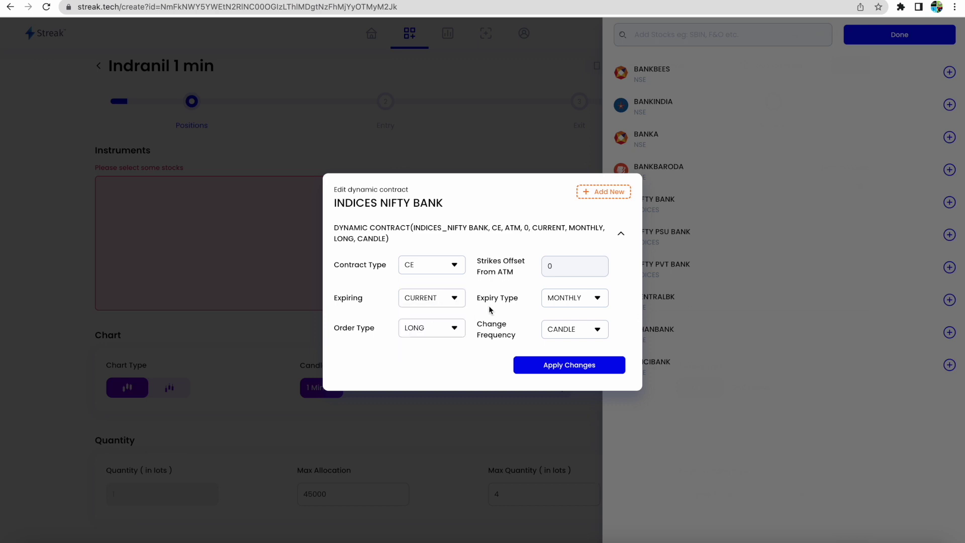
click(575, 303)
click(573, 341)
click(591, 334)
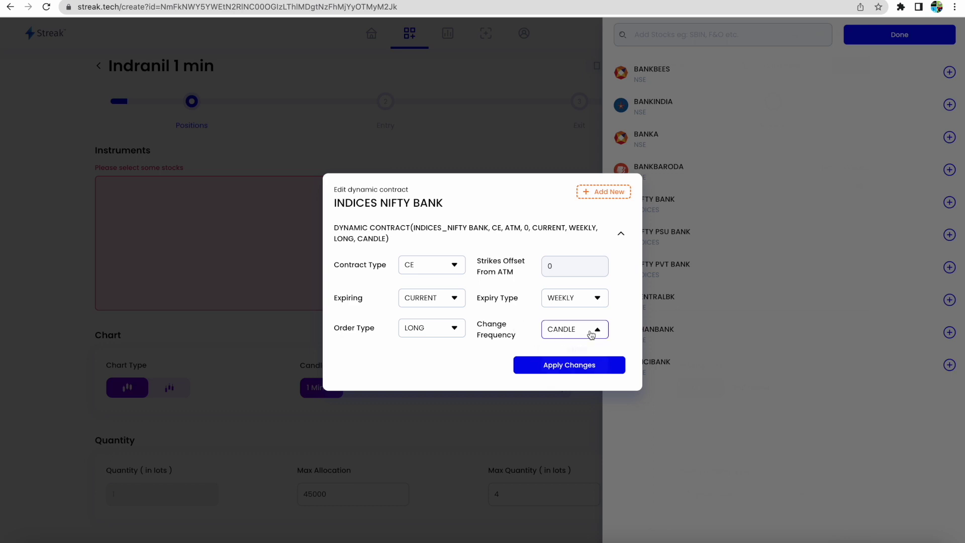
click(585, 348)
click(566, 367)
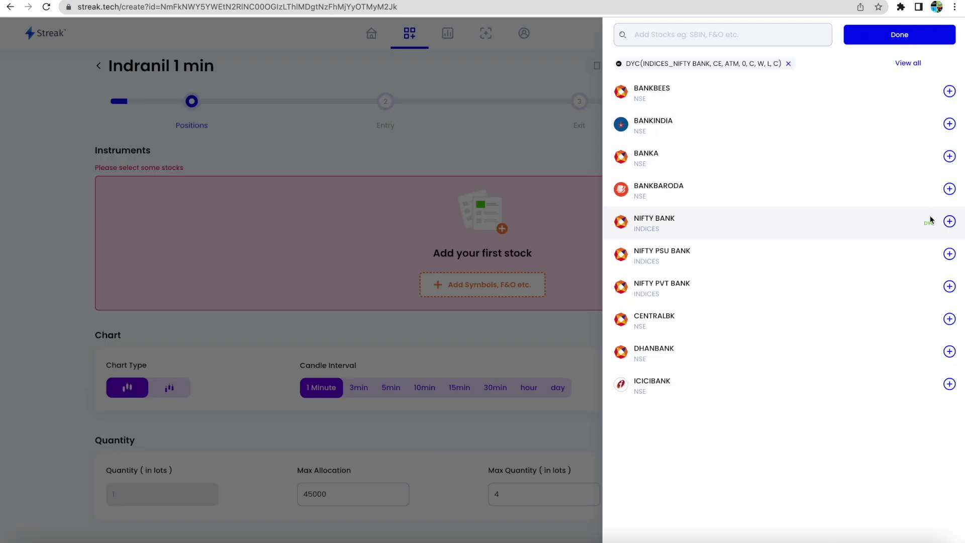
Check the NIFTY BANK weekly ATM call contract settings, then reopen the instrument search.
click(918, 35)
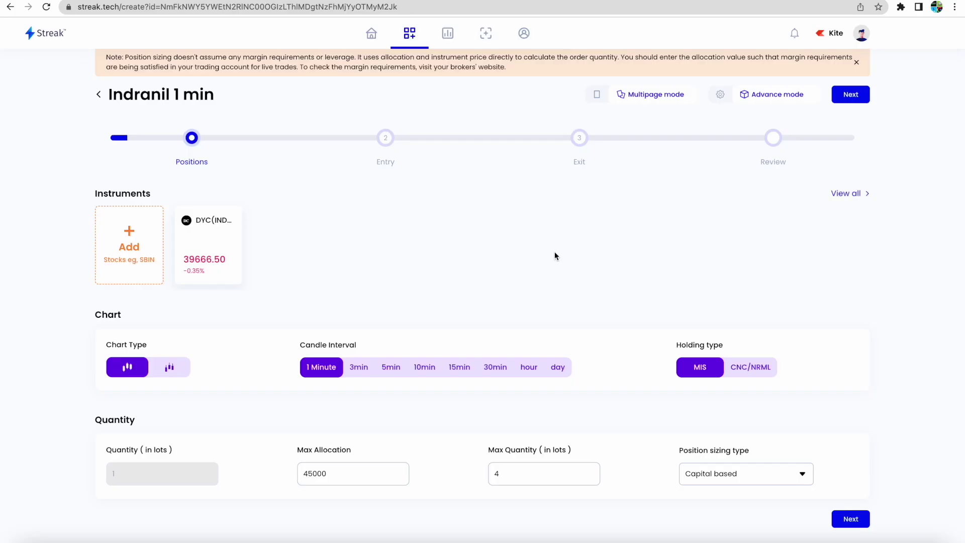
click(129, 244)
click(675, 37)
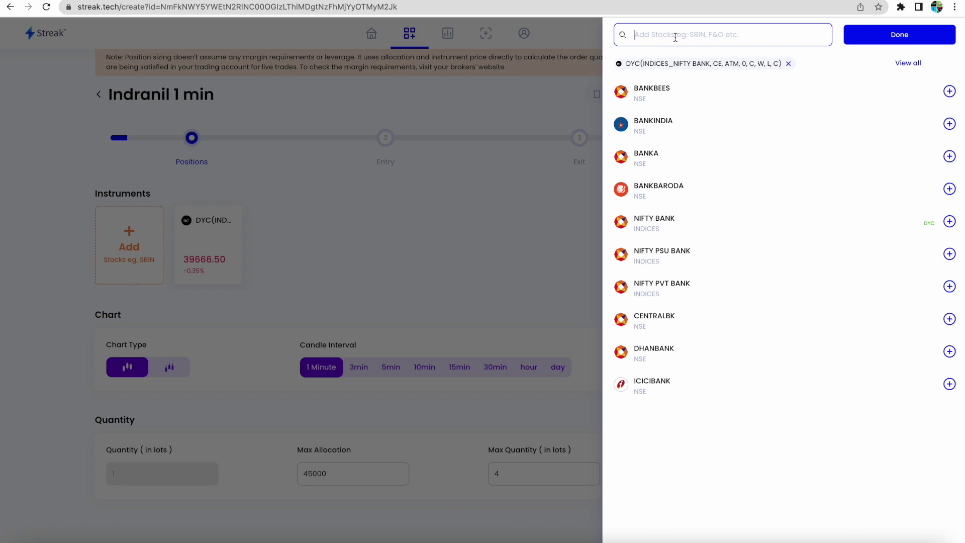
click(294, 258)
click(191, 243)
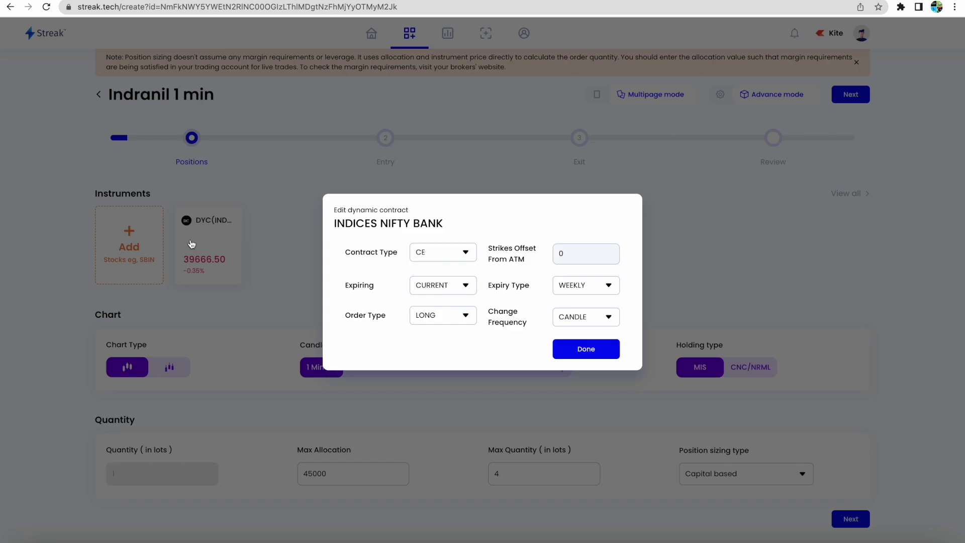
click(584, 350)
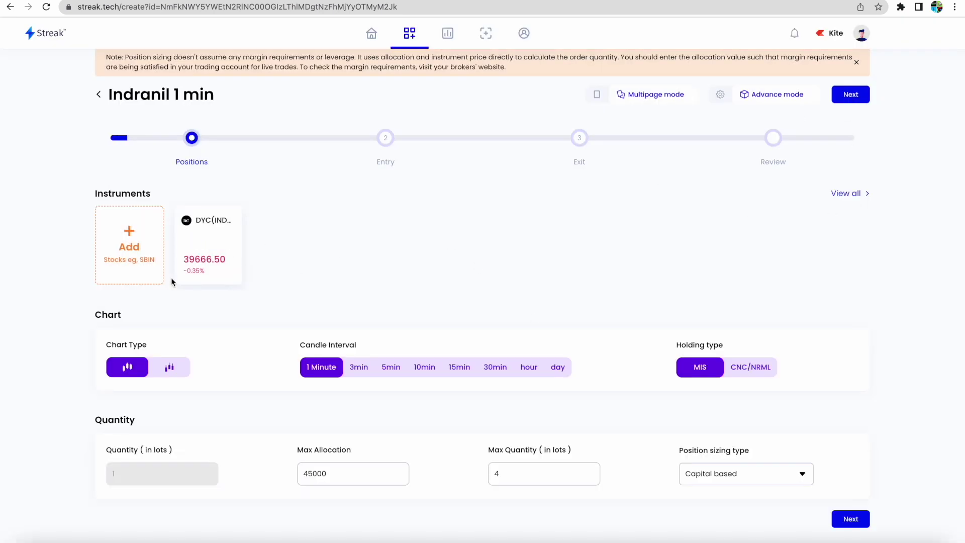
click(129, 244)
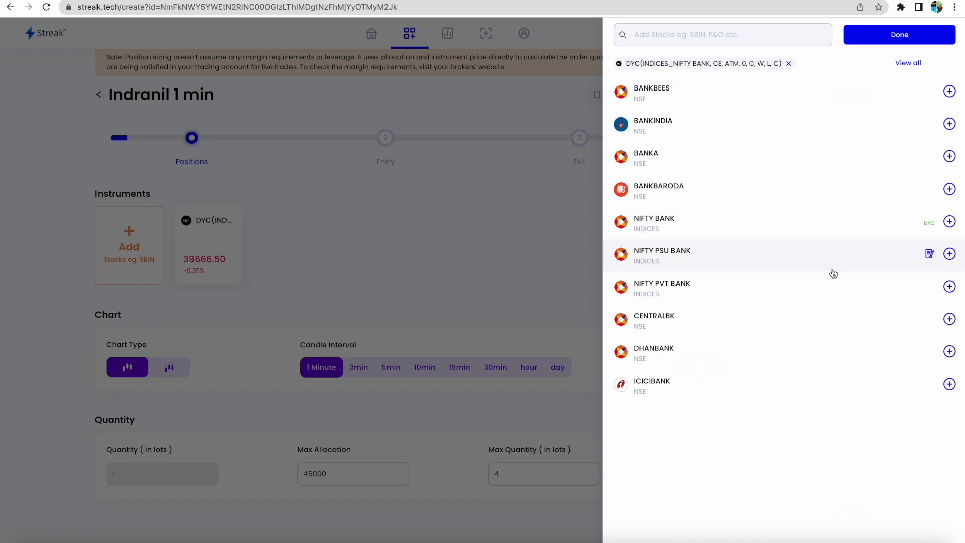
Open the NIFTY BANK dynamic contract editor and add a new contract.
click(930, 255)
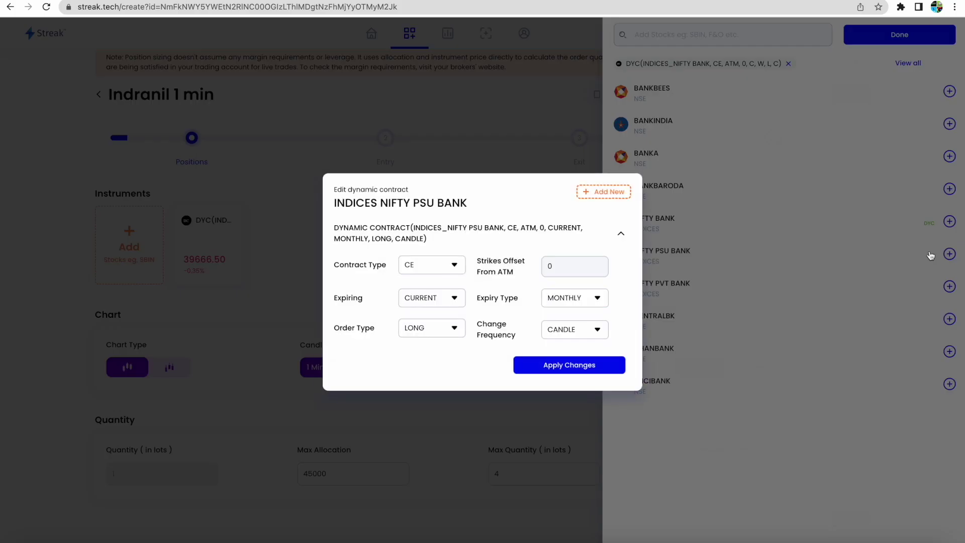
click(469, 152)
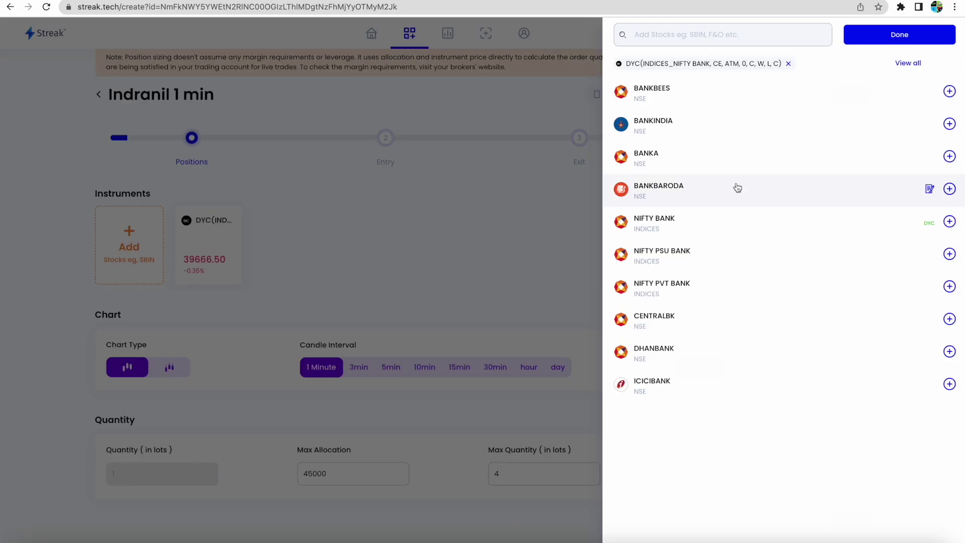
click(929, 222)
click(610, 192)
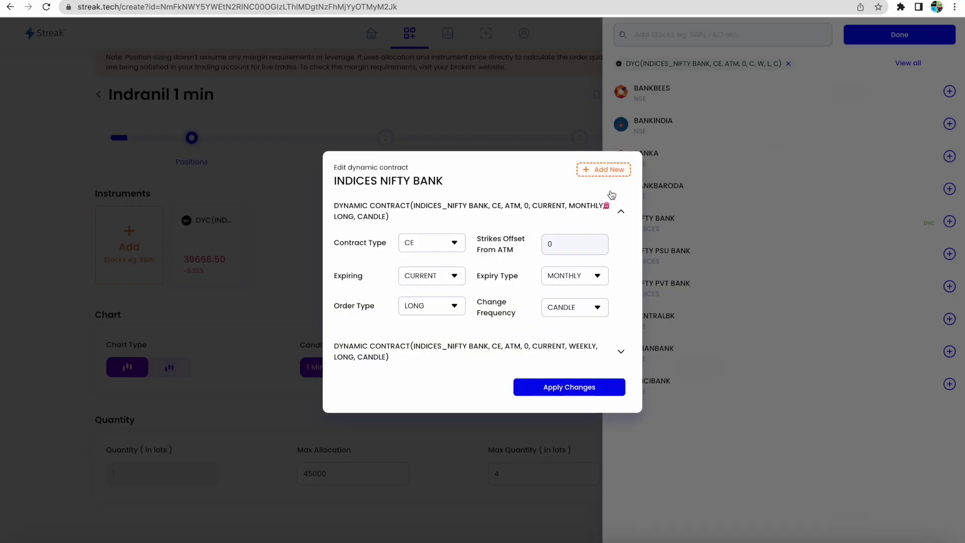
Make the new contract a PE with NEXT, WEEKLY expiry, apply it and close the list.
click(452, 246)
click(436, 287)
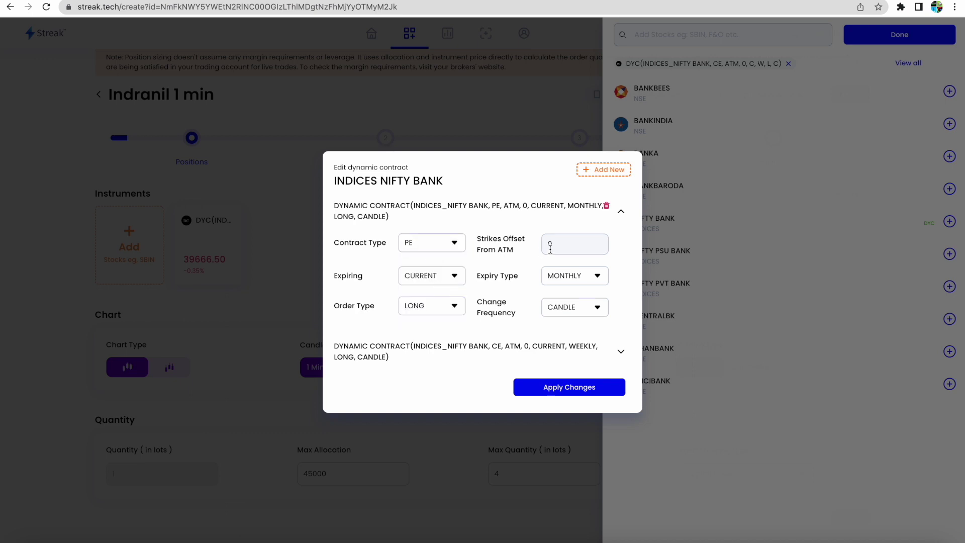
click(432, 279)
click(435, 296)
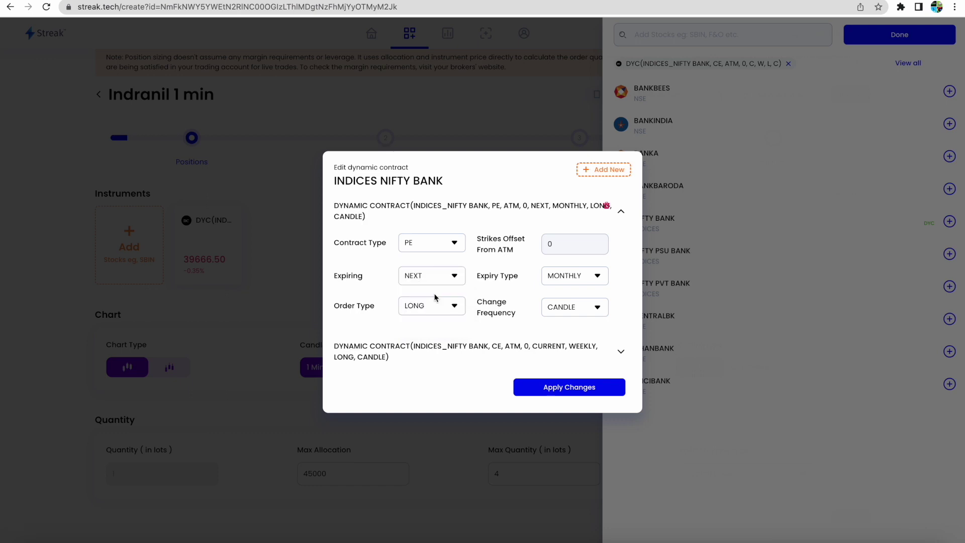
click(572, 280)
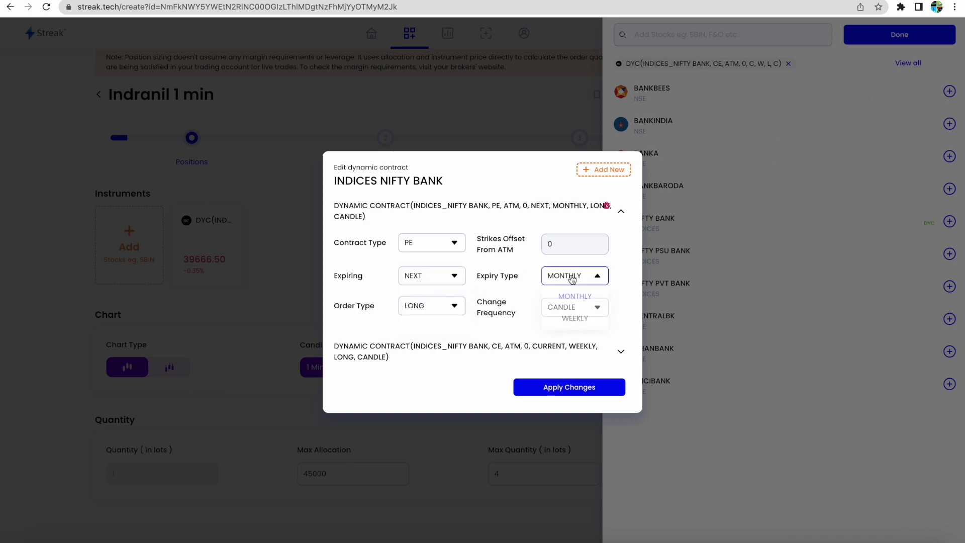
click(573, 319)
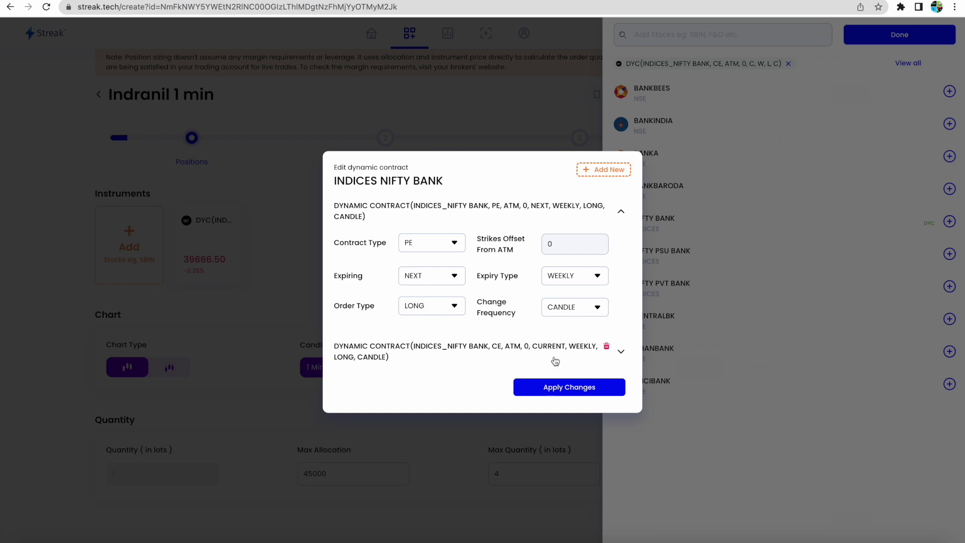
click(562, 392)
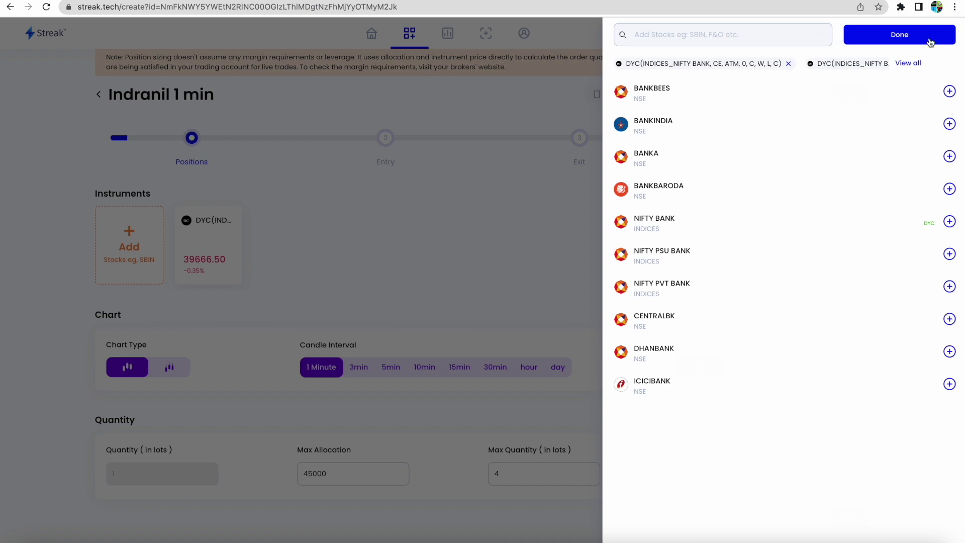
click(902, 42)
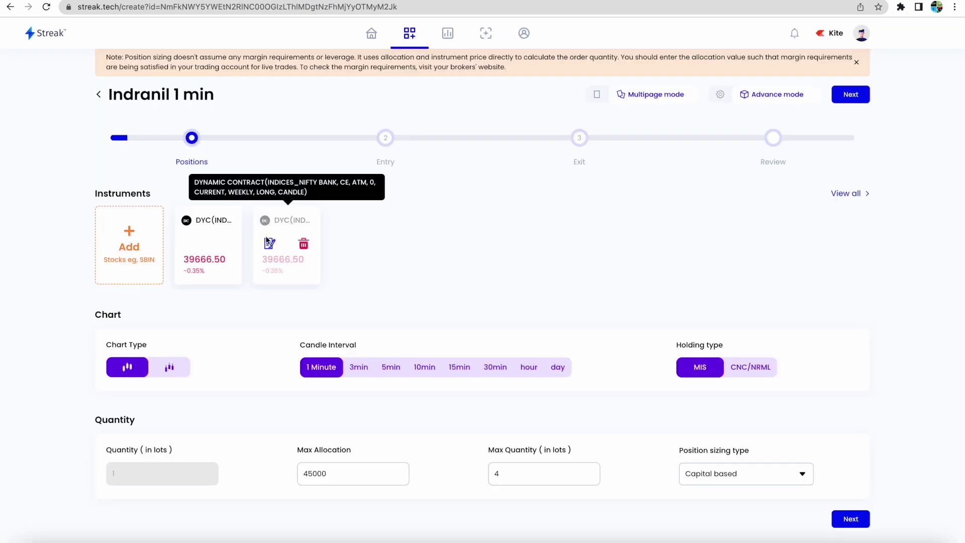
Review both NIFTY BANK contracts' settings without changing them.
click(269, 245)
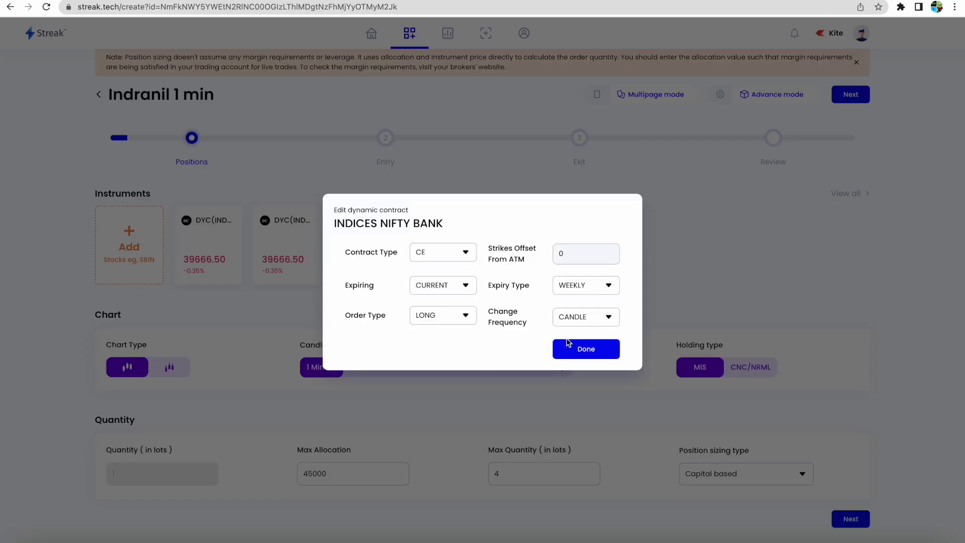
click(574, 352)
click(191, 245)
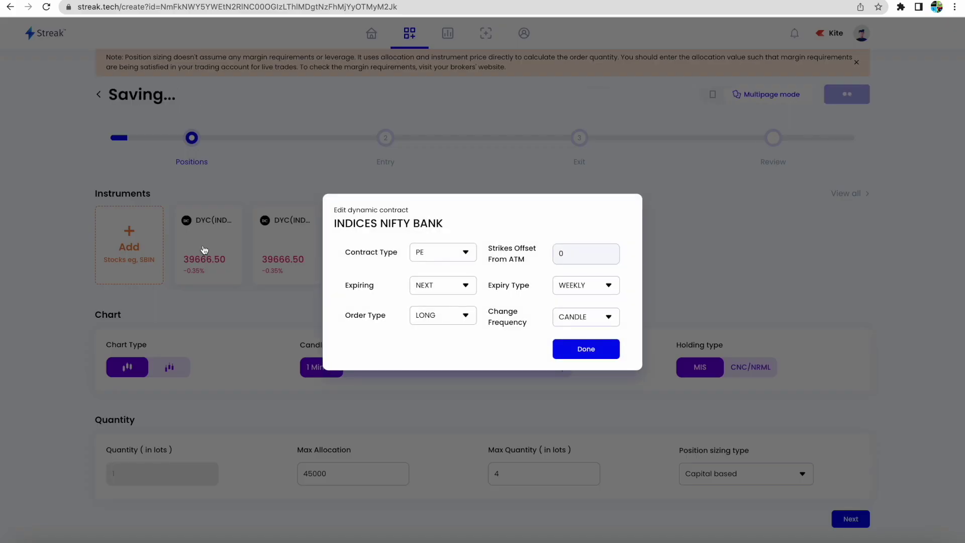
click(595, 349)
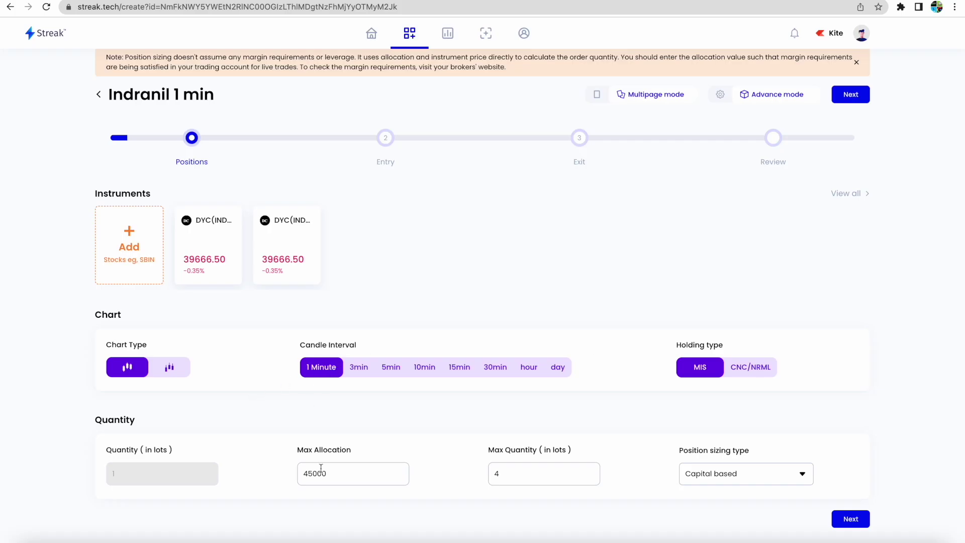
Move to the Entry step and add Close as the condition's first term.
click(860, 523)
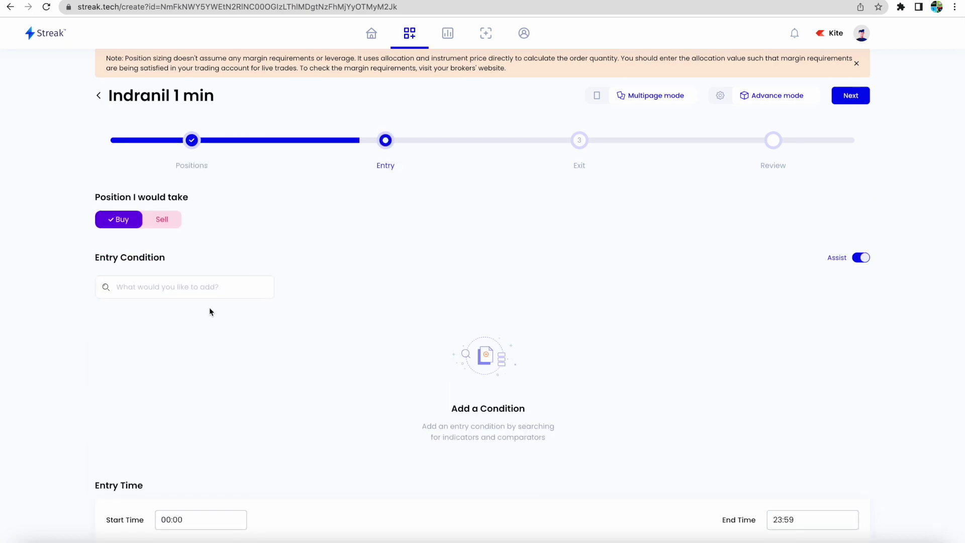
click(188, 290)
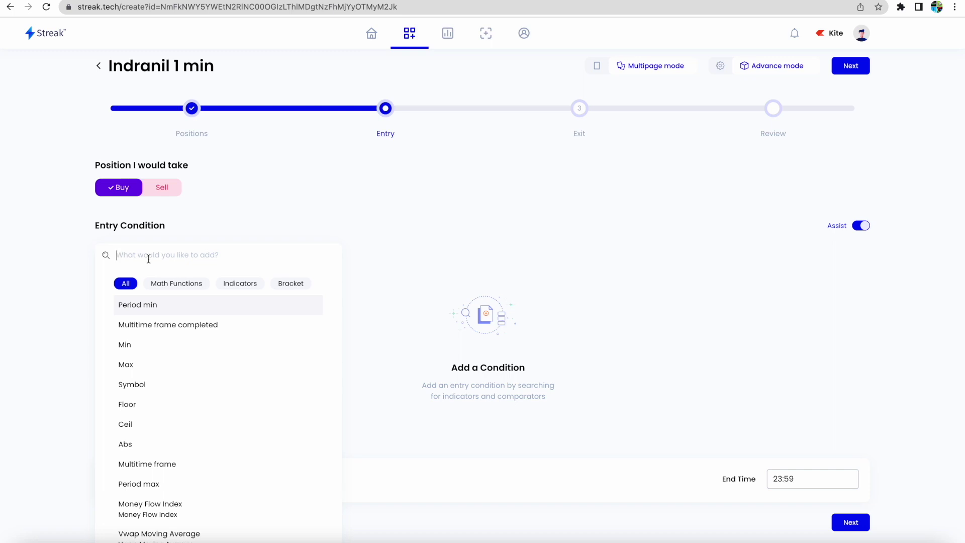
text(close)
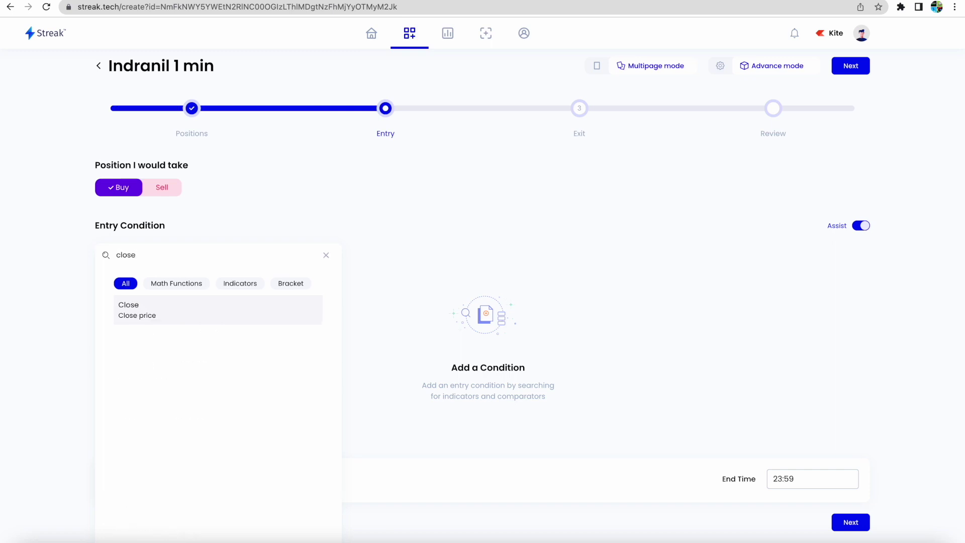
click(141, 317)
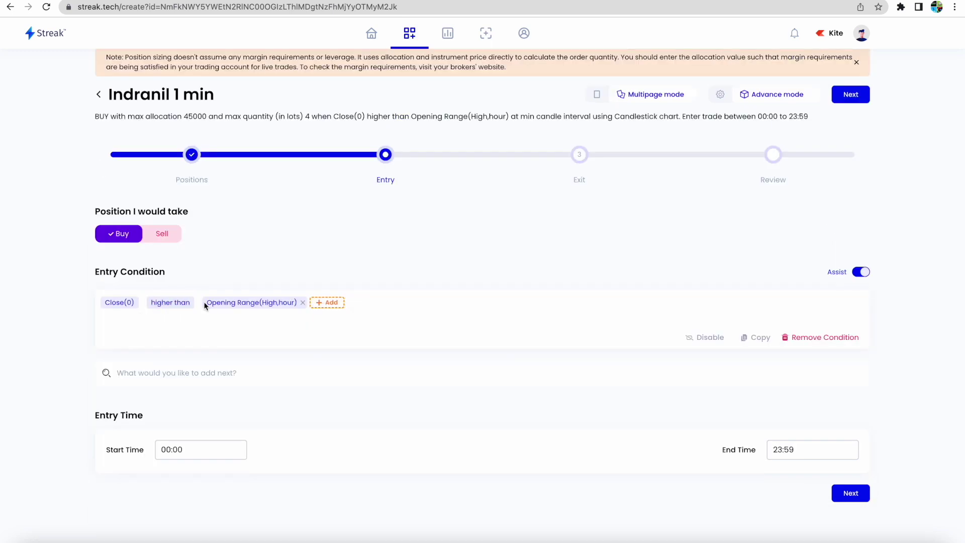
Delete the higher than comparator and Opening Range(High,hour) term, then turn Assist off.
click(175, 305)
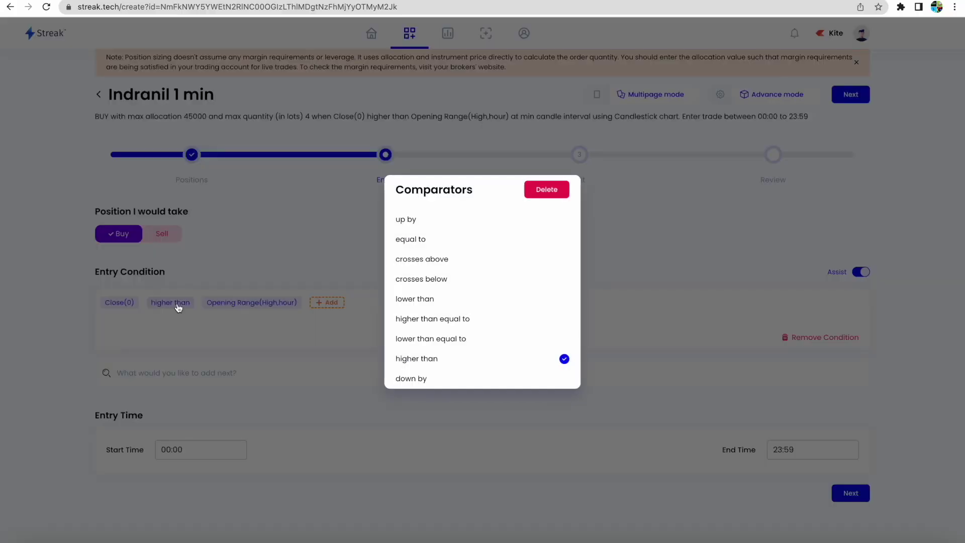
click(544, 191)
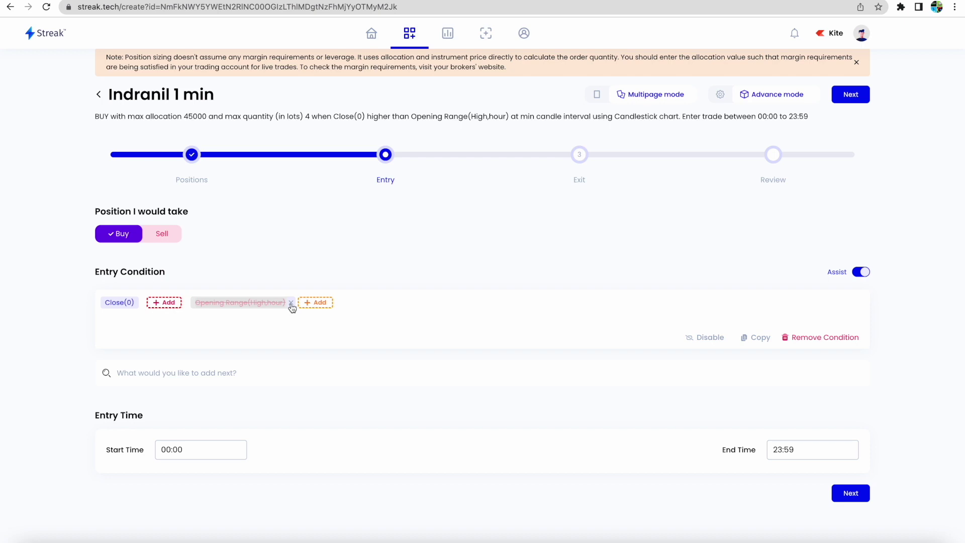
click(291, 303)
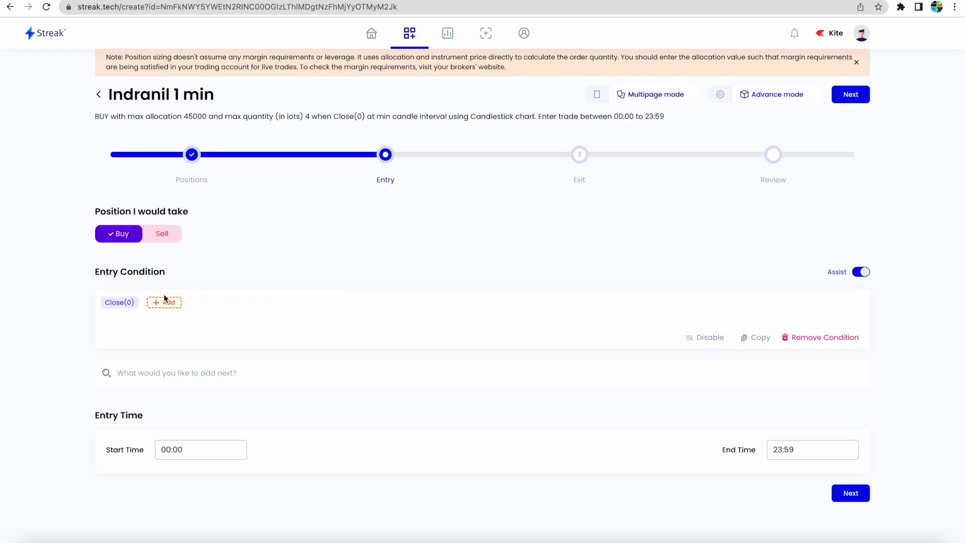
click(860, 273)
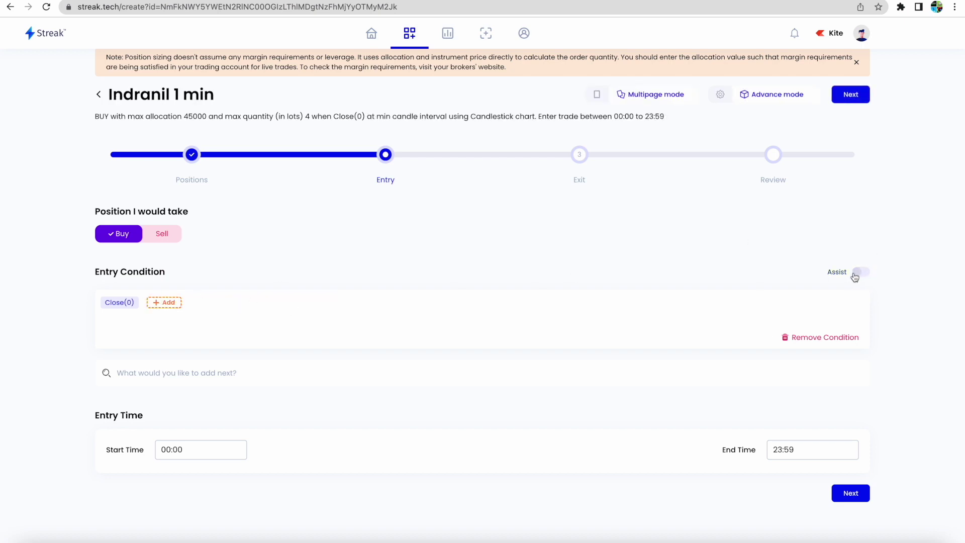
Add the higher than comparator after Close(0).
click(162, 303)
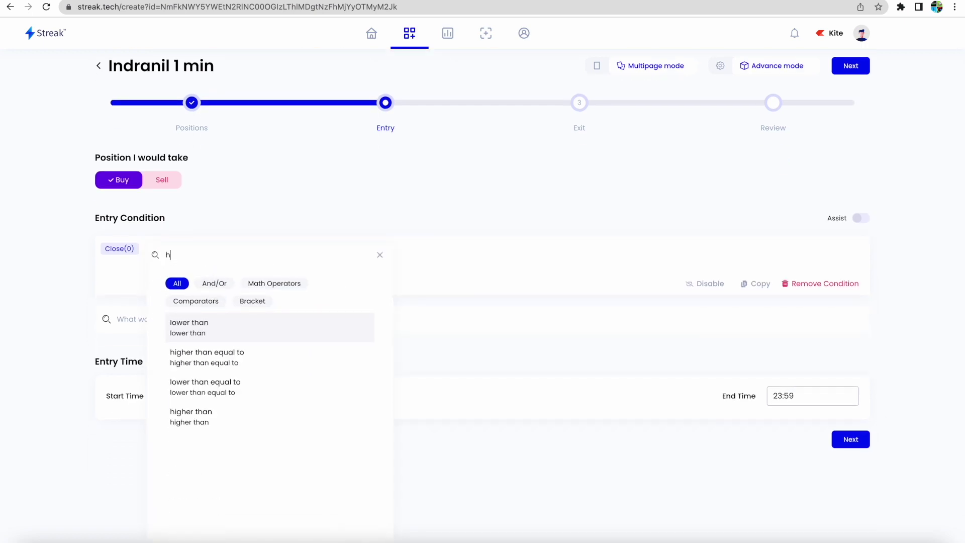
text(ig)
key(Down)
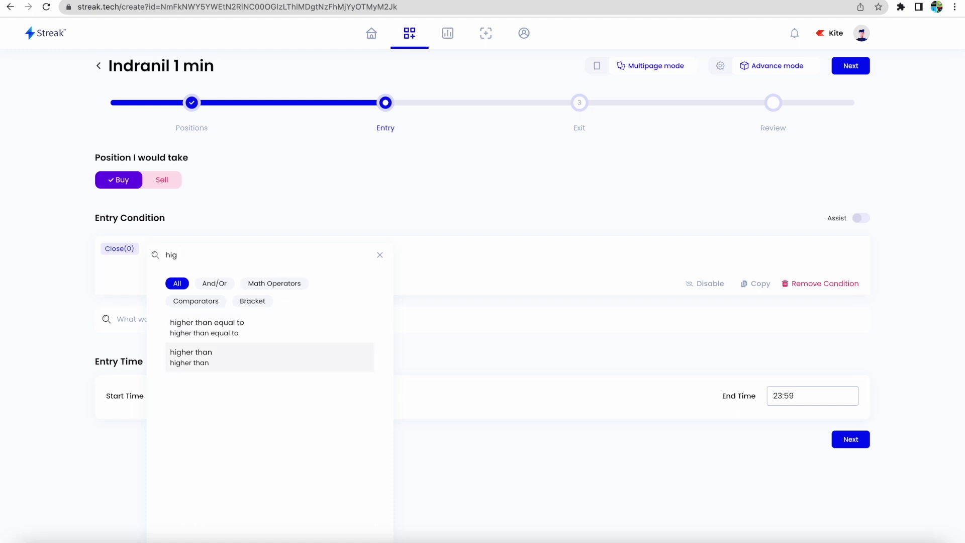
key(Return)
Add Opening Range with High field and min range as the compared value.
click(223, 302)
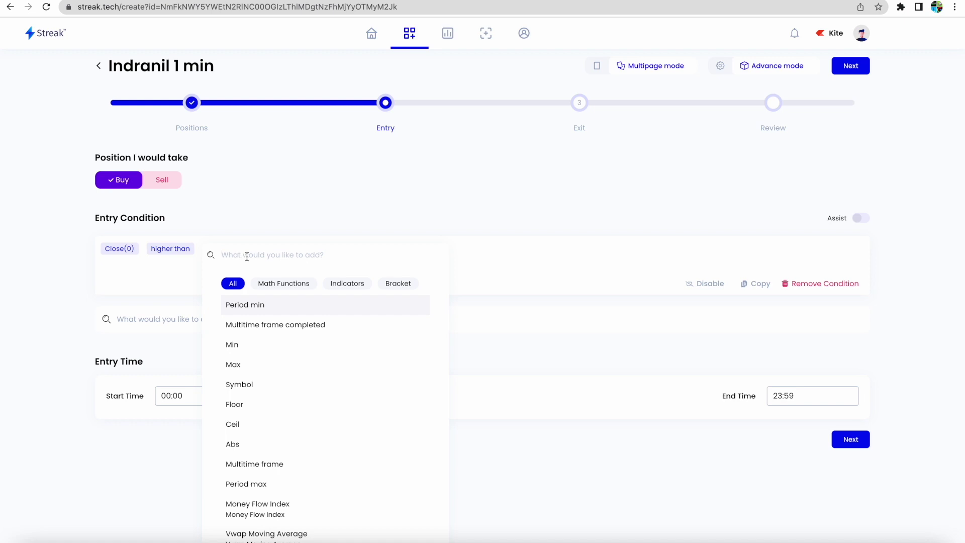
text(ope)
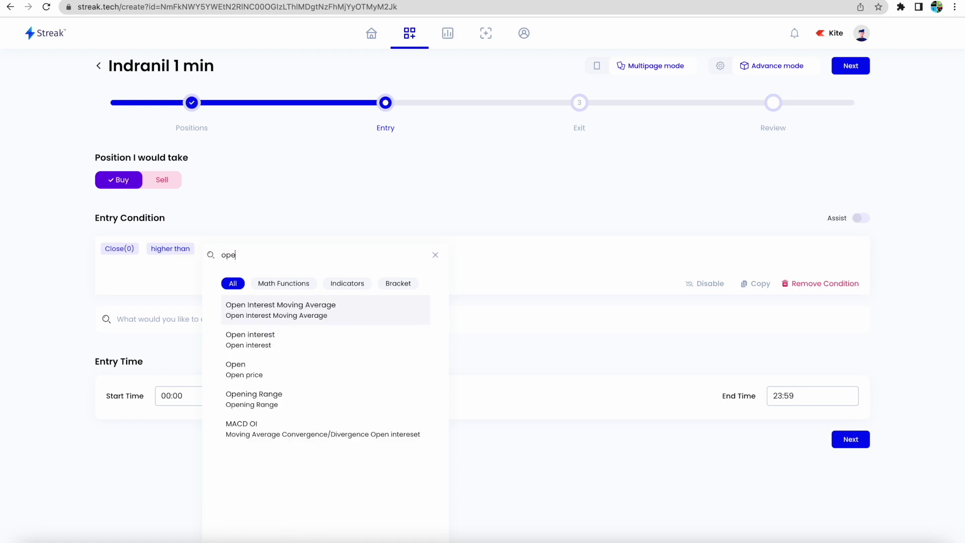
key(Down)
key(Down)
key(Down)
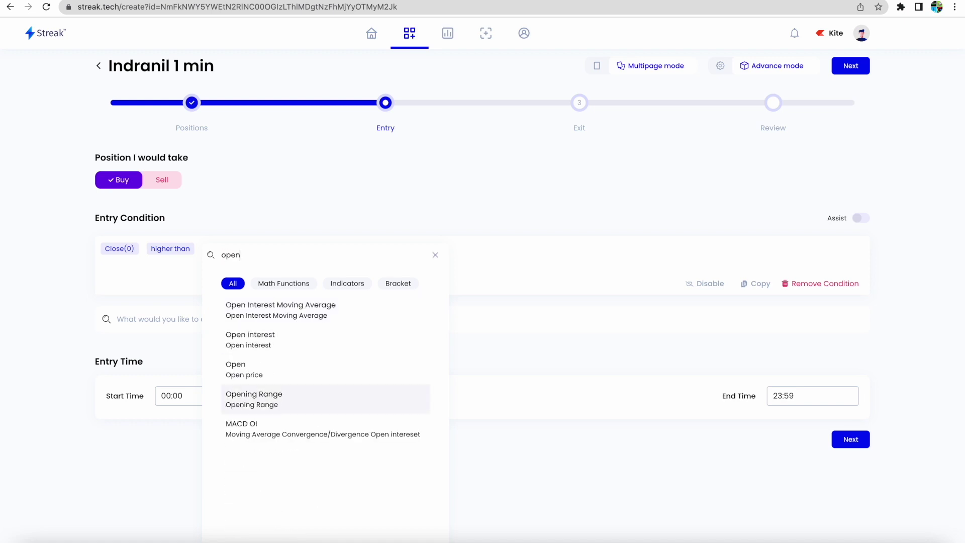
click(263, 405)
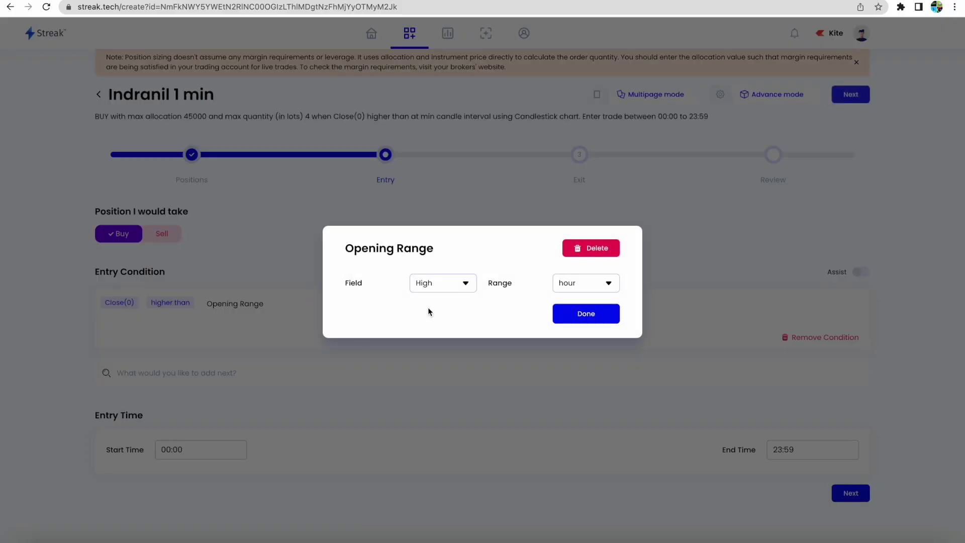
click(449, 281)
click(452, 327)
click(597, 285)
click(592, 305)
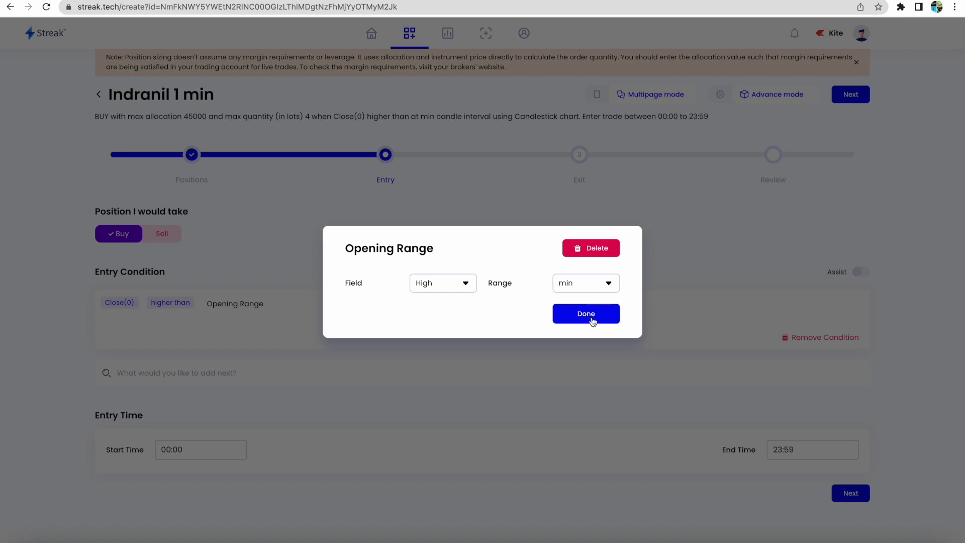
click(591, 318)
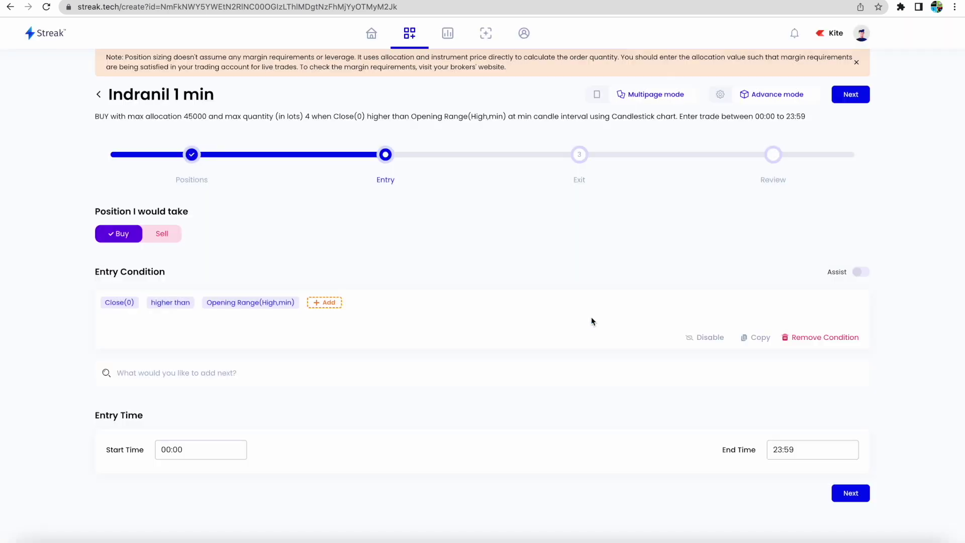
click(127, 377)
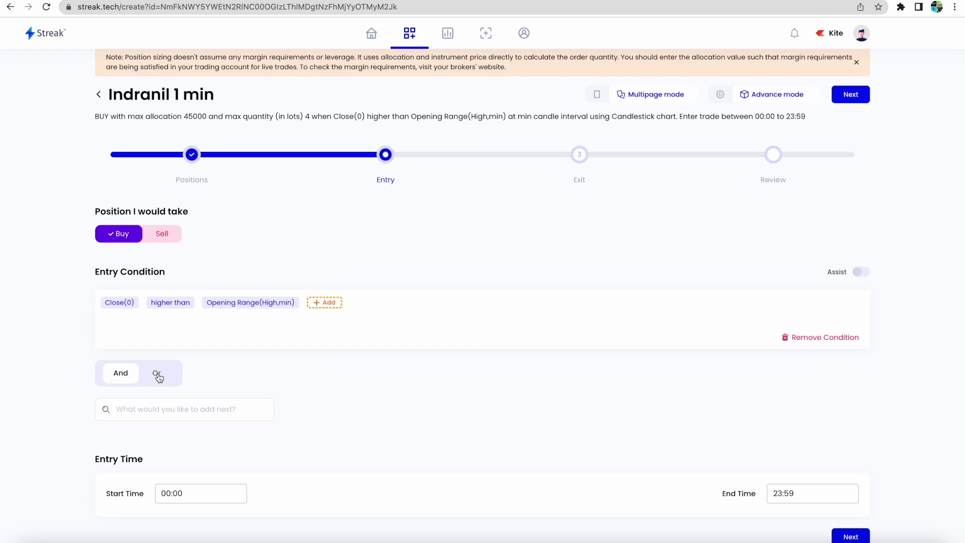
Add an Or-joined condition starting with Close(0) and the 'lower than' operator.
click(155, 374)
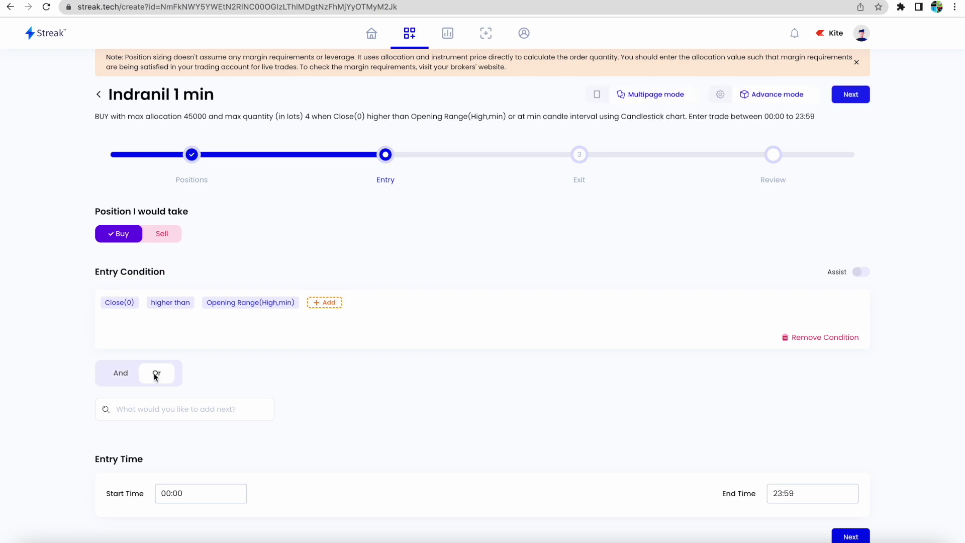
click(137, 408)
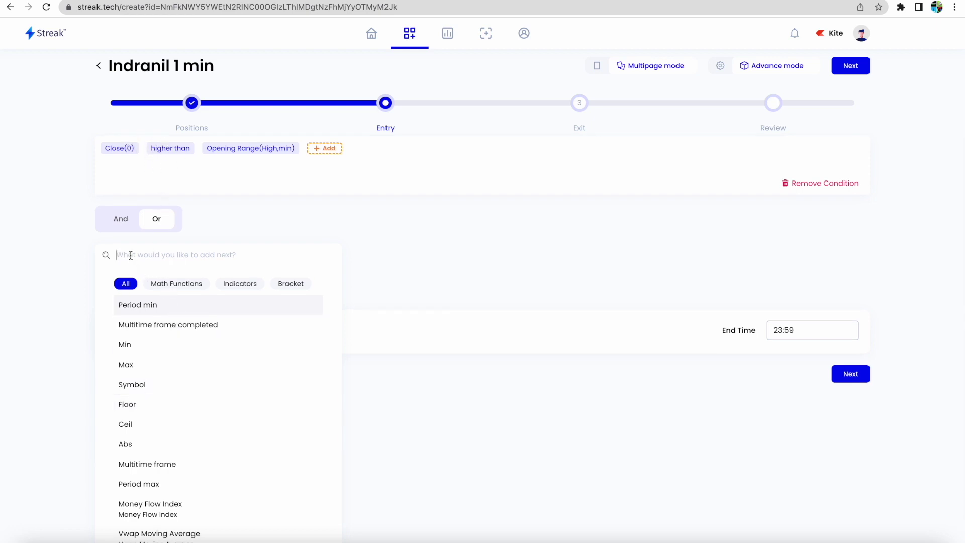
text(close)
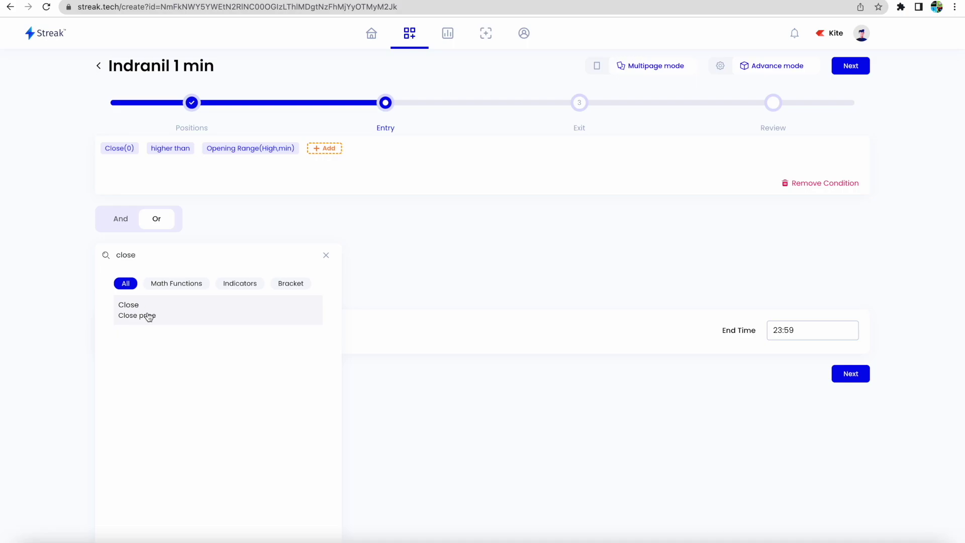
click(149, 317)
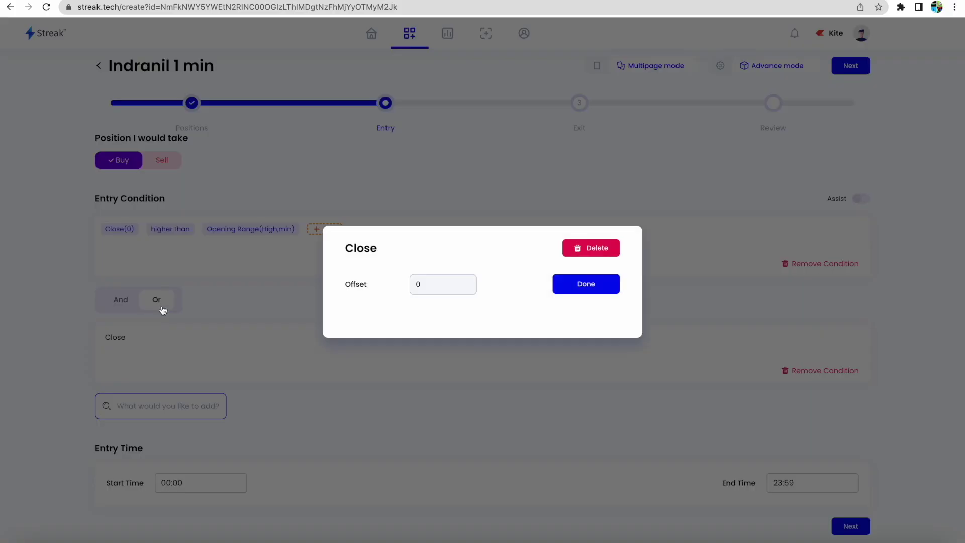
click(582, 285)
click(162, 341)
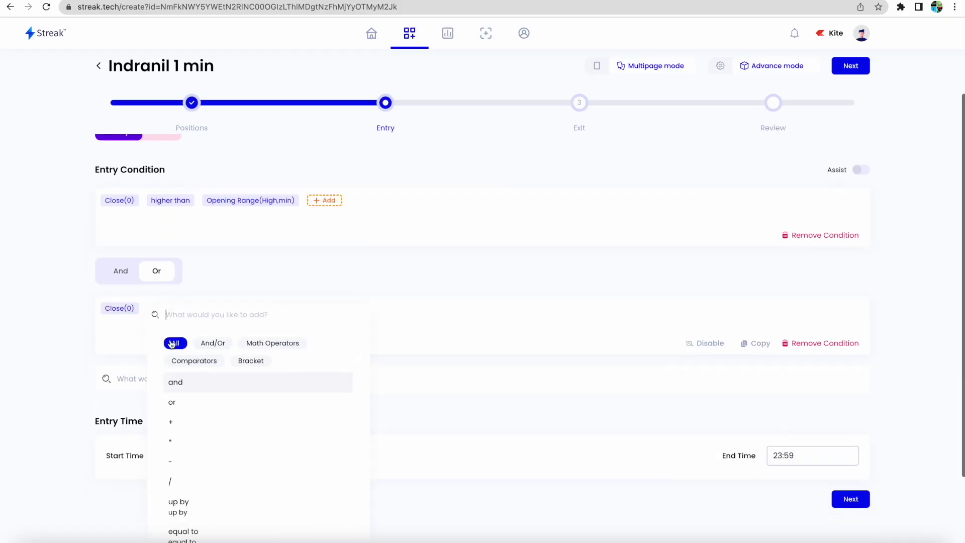
text(lowe)
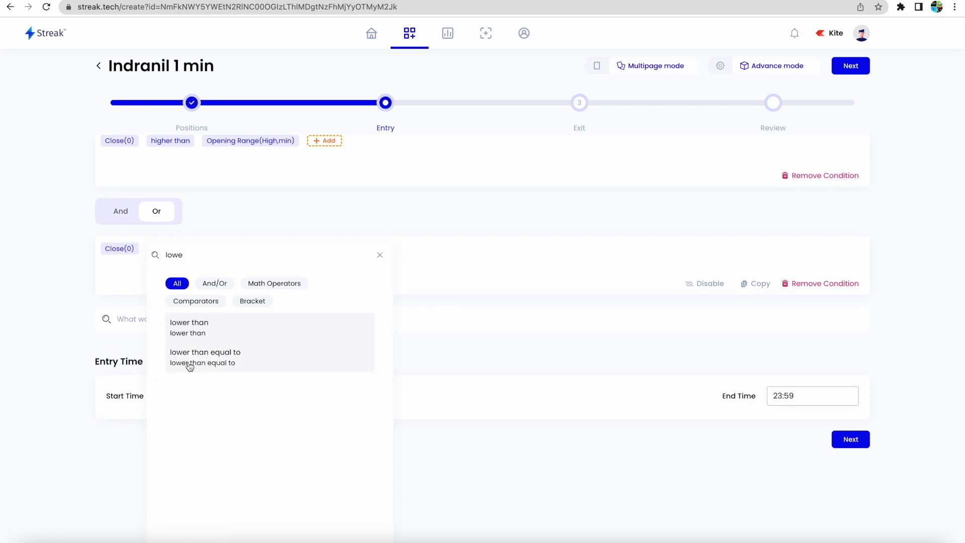
click(215, 334)
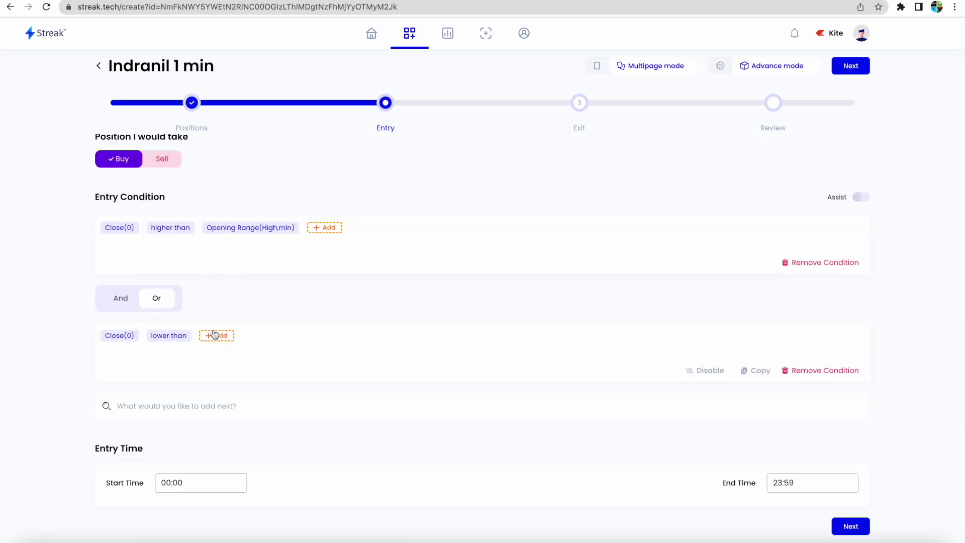
Compare it against Opening Range with Field Low and Range min.
click(222, 336)
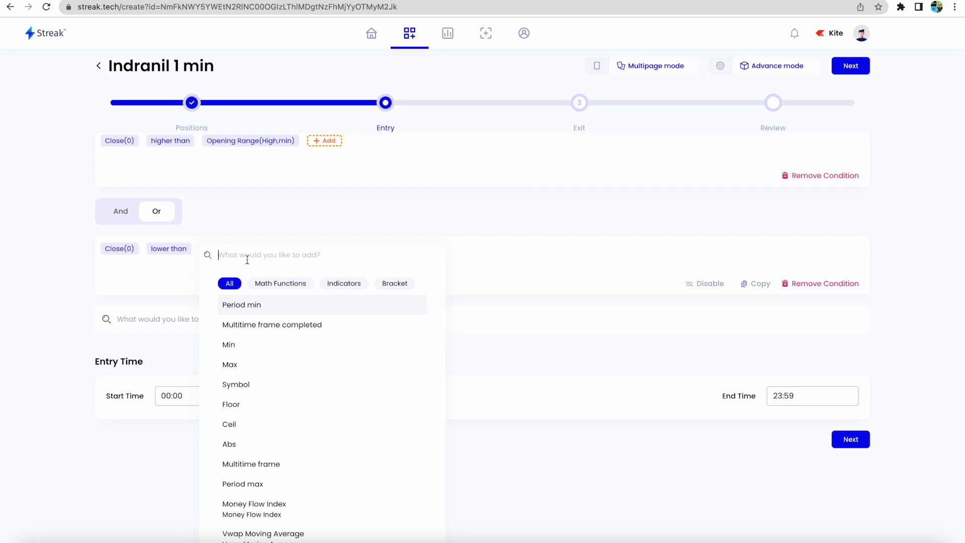
text(open)
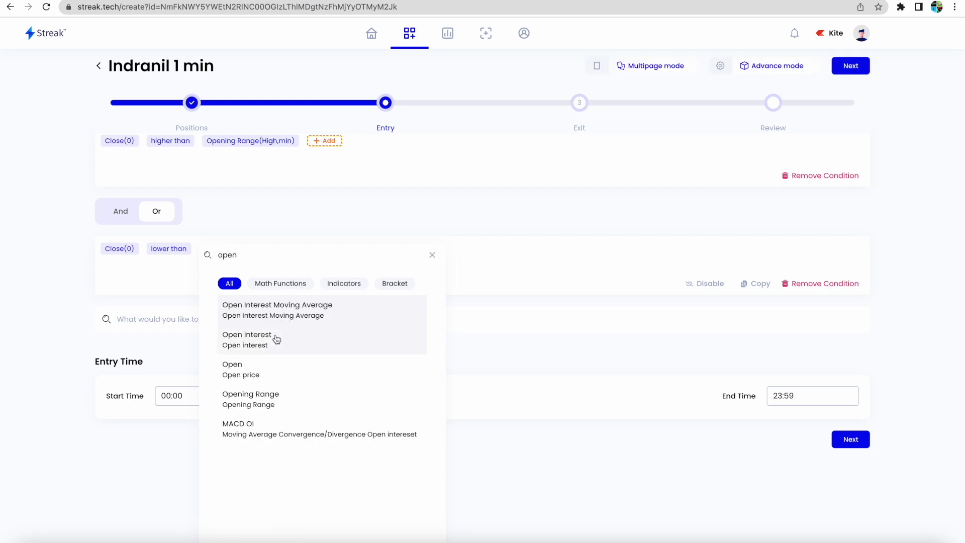
click(263, 409)
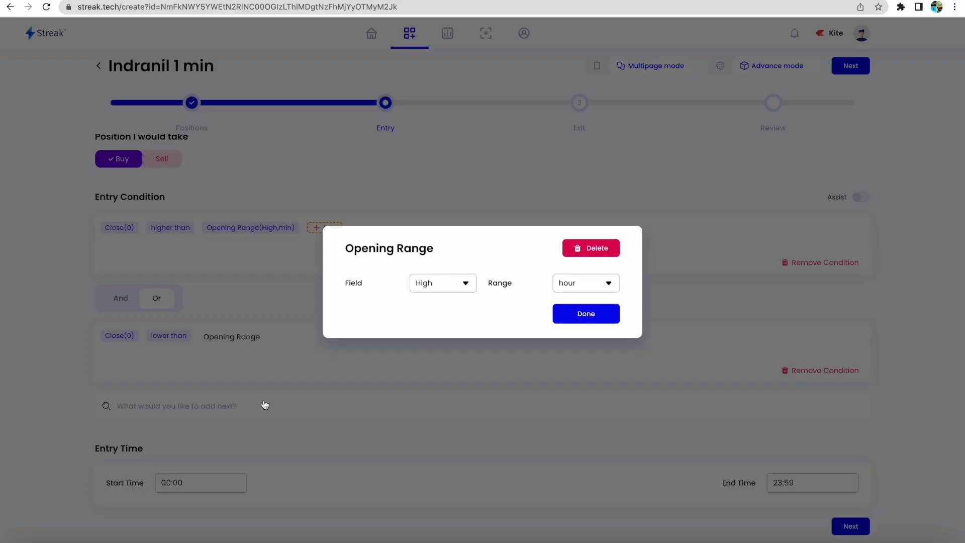
click(586, 281)
click(586, 304)
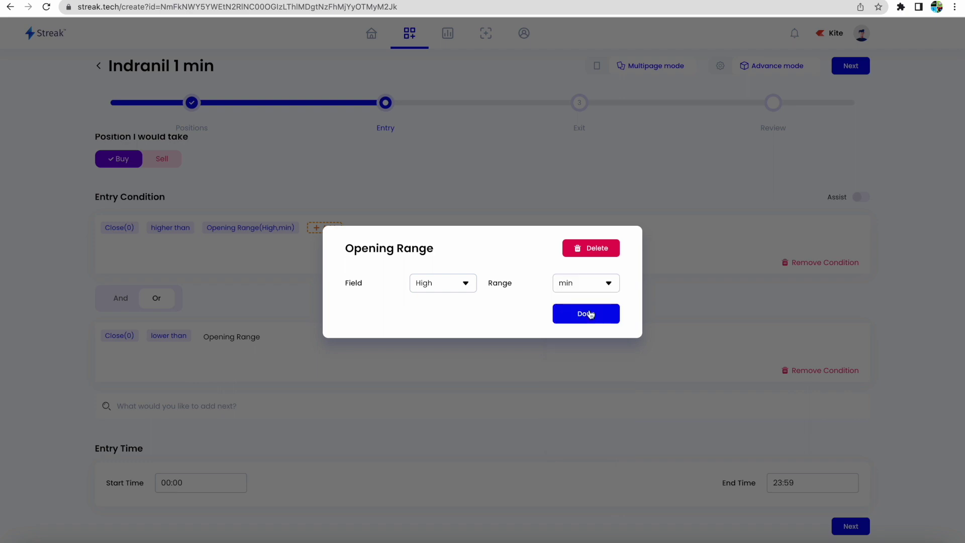
click(434, 286)
click(445, 348)
click(595, 315)
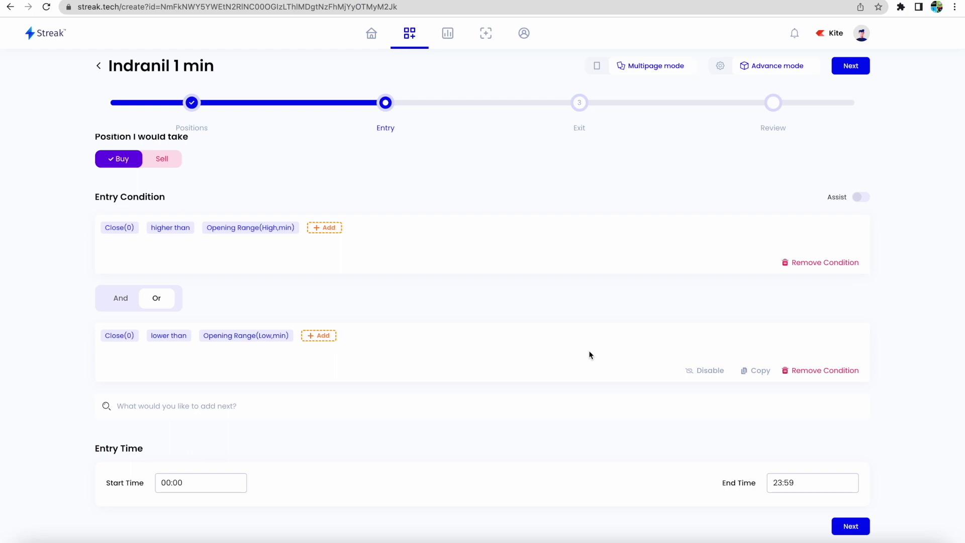
click(187, 490)
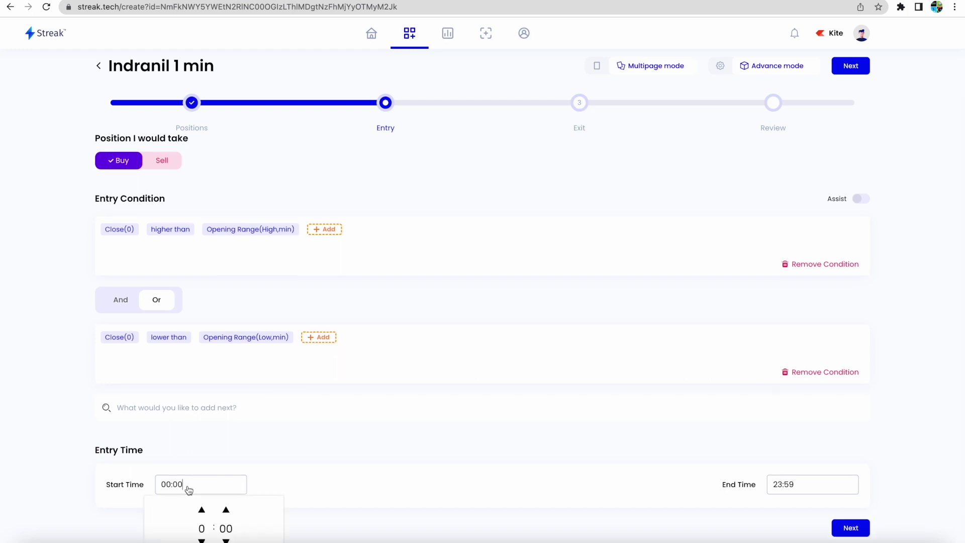
Set the entry start time to 09:15.
click(202, 512)
click(202, 513)
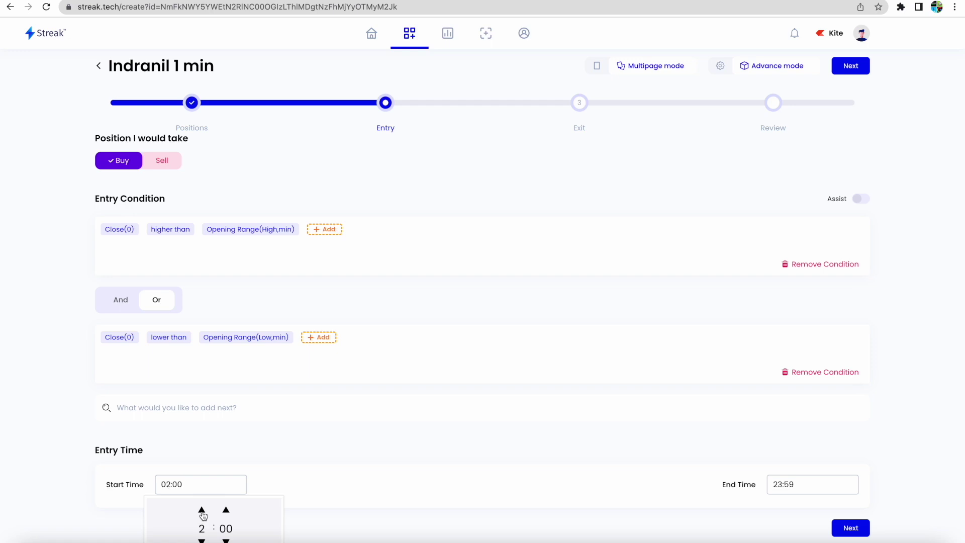
click(202, 513)
click(202, 512)
click(202, 512)
click(202, 513)
click(202, 513)
click(228, 512)
click(227, 512)
double_click(227, 512)
double_click(227, 513)
double_click(227, 513)
double_click(228, 513)
double_click(227, 513)
click(227, 512)
double_click(227, 513)
Set the entry end time to 09:59 and continue to the Exit step.
click(807, 490)
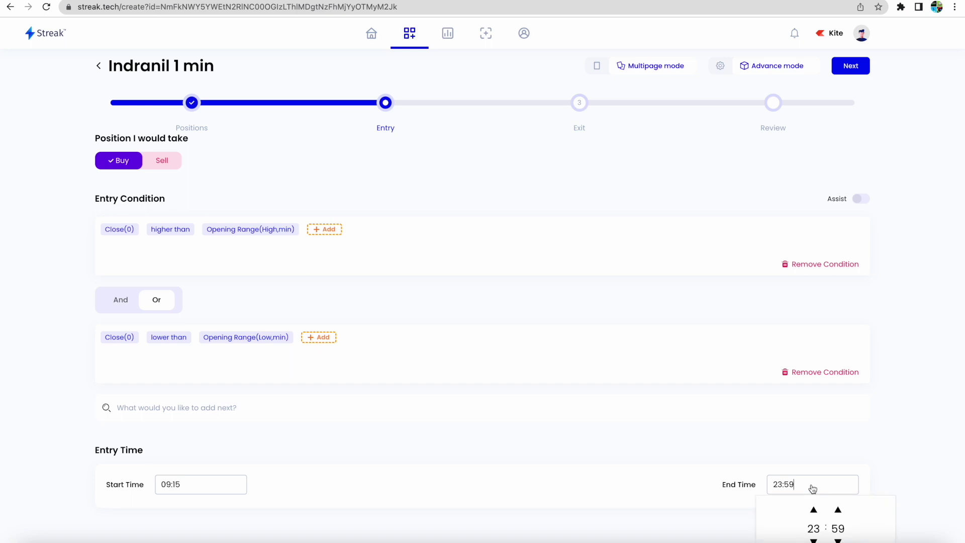
click(814, 511)
click(814, 511)
double_click(814, 510)
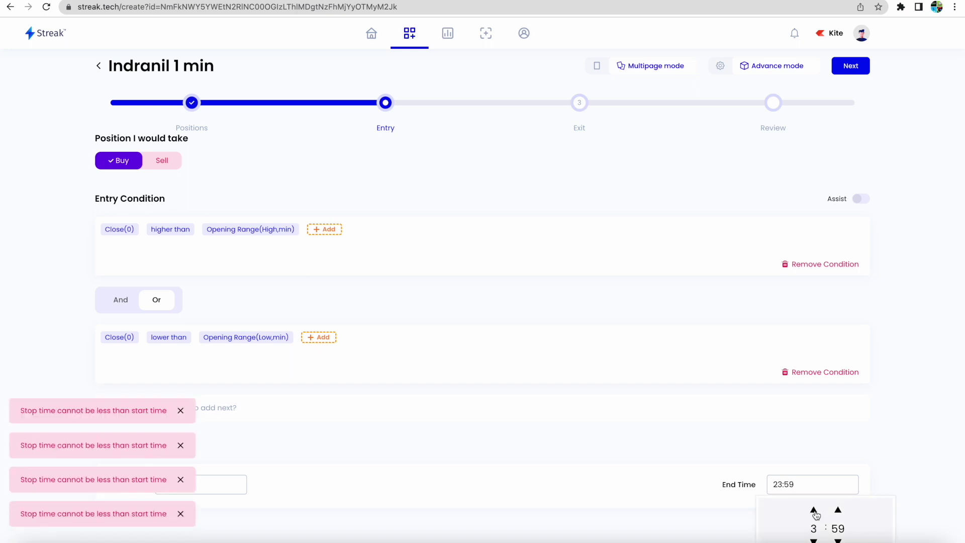
click(814, 510)
double_click(814, 511)
click(815, 511)
click(815, 511)
click(815, 510)
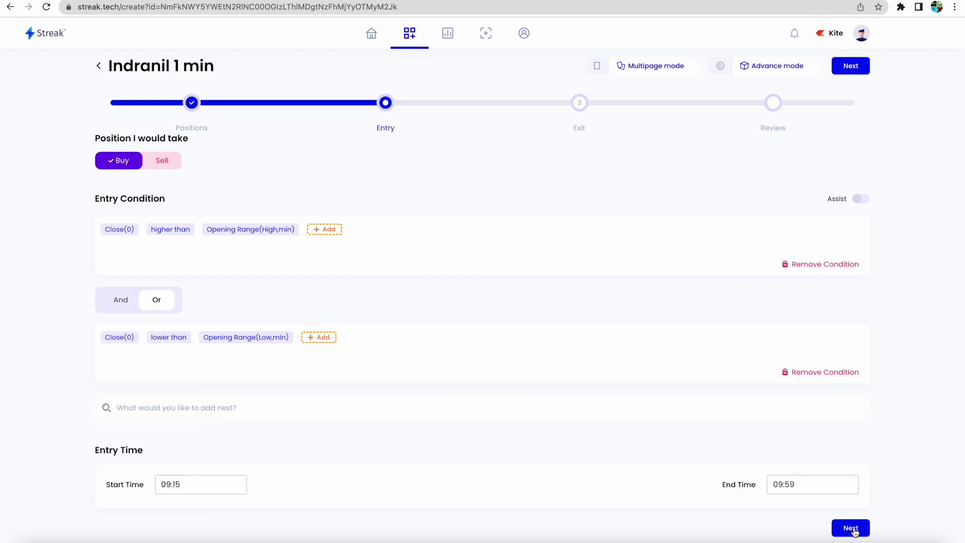
click(855, 531)
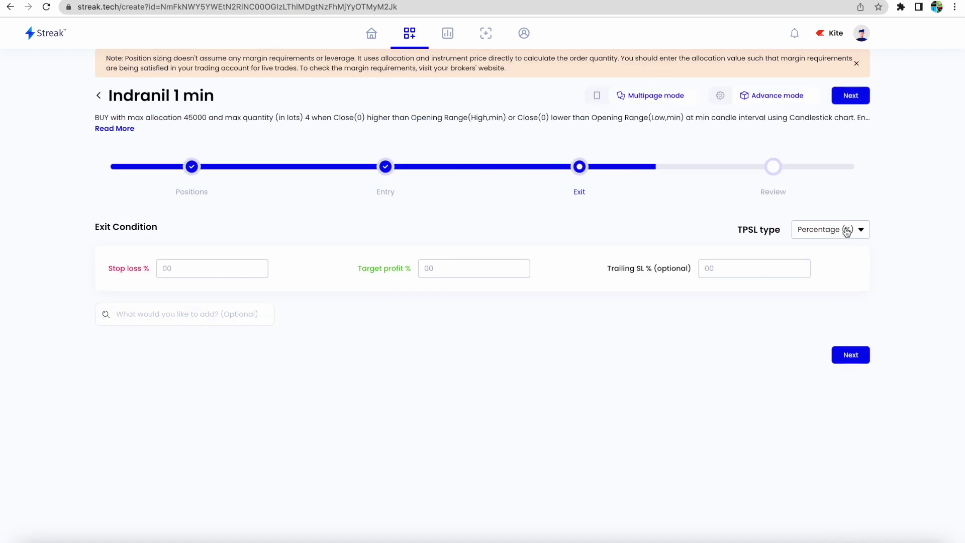
Fill in target profit and stop loss of 10, with the TPSL type set to points.
click(821, 232)
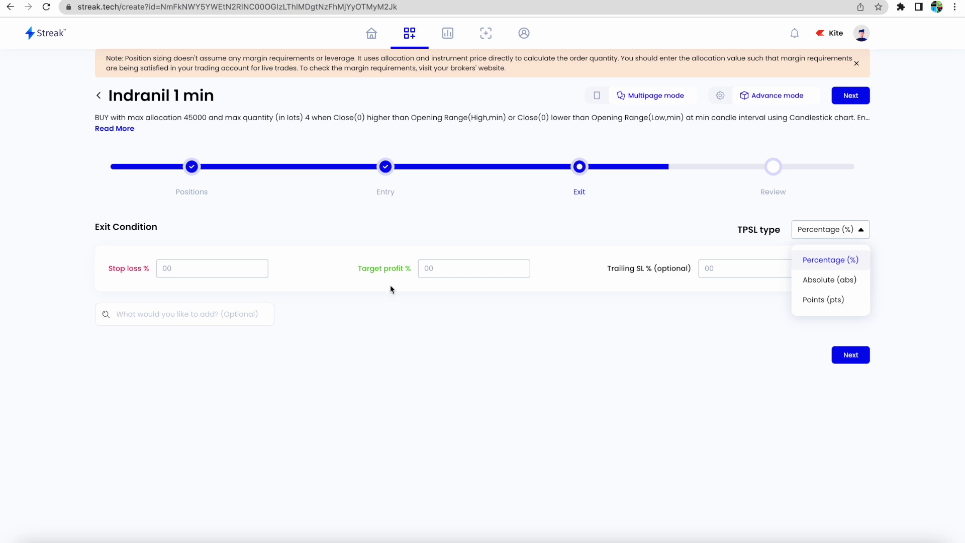
click(498, 269)
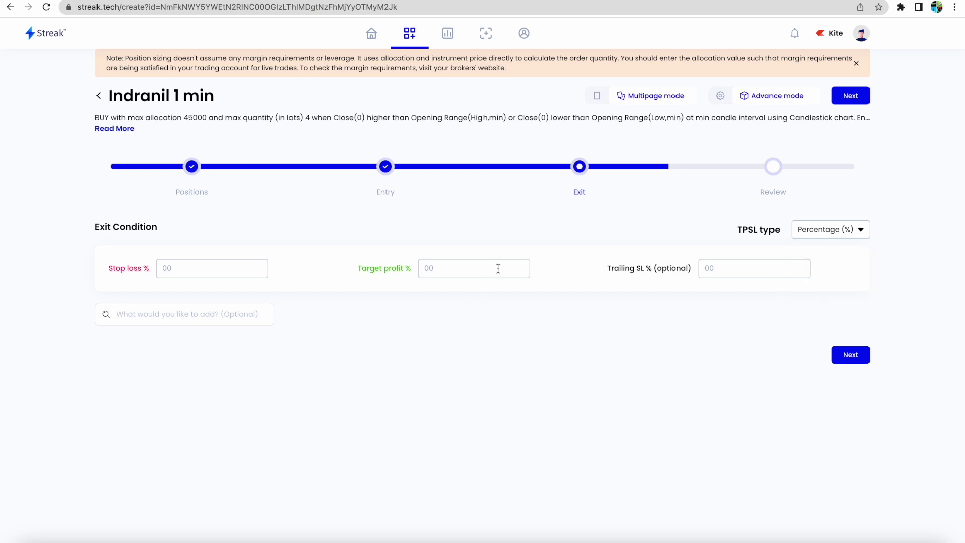
click(454, 268)
text(2)
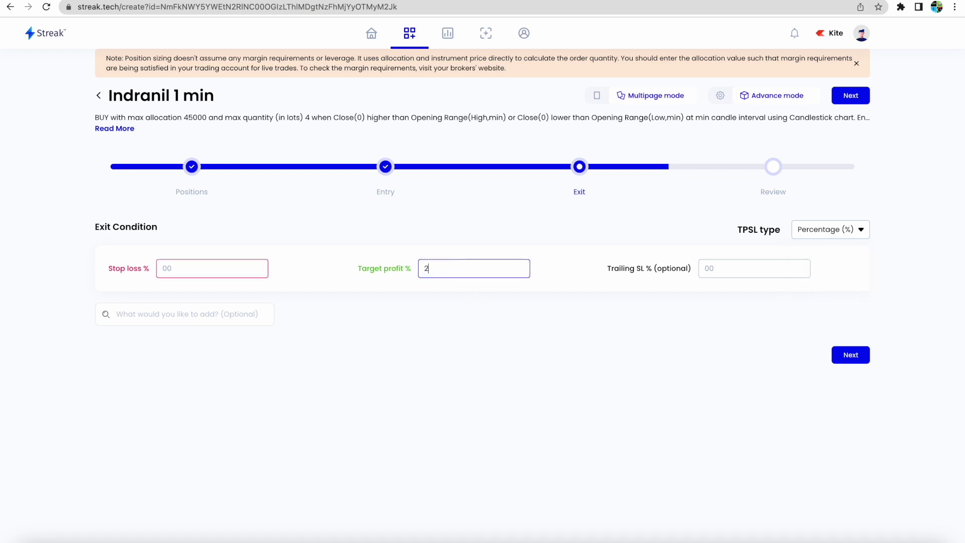
text(10)
click(203, 271)
text(10)
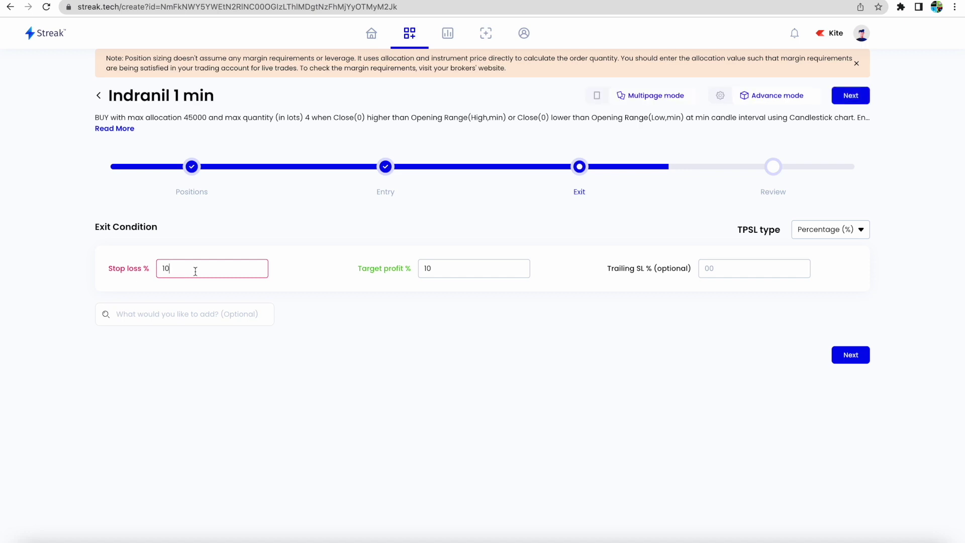
click(836, 232)
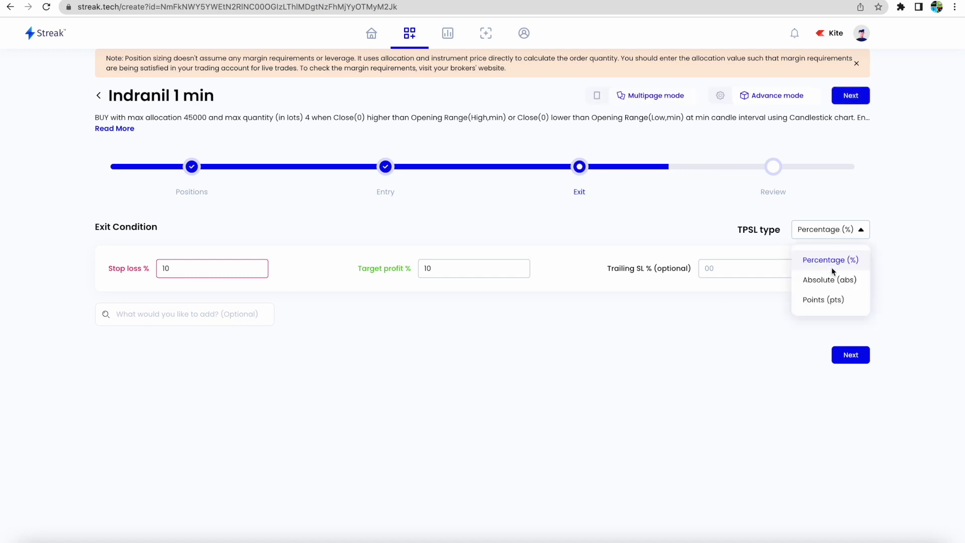
click(817, 303)
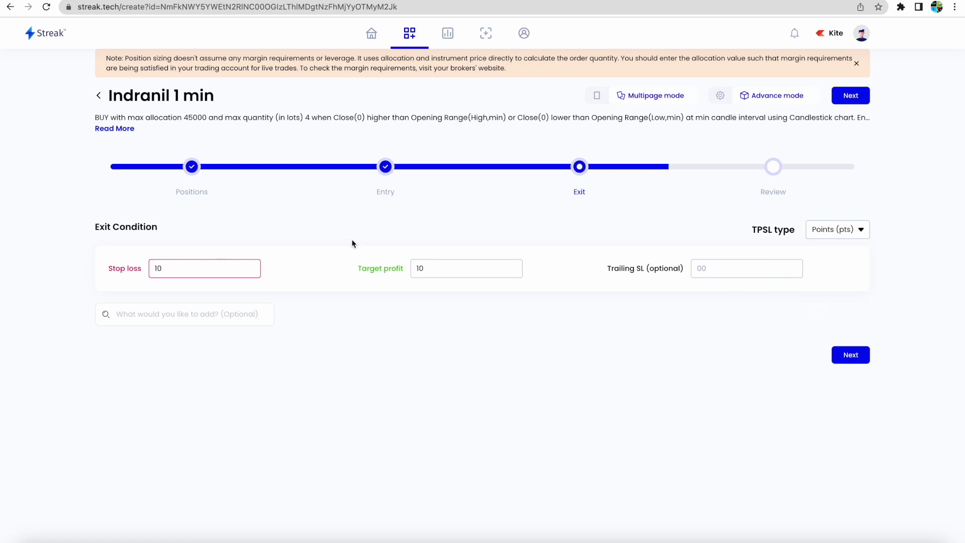
Change target profit and stop loss from 10 to 25 points each, then continue to Review.
click(423, 267)
drag(423, 267, 412, 267)
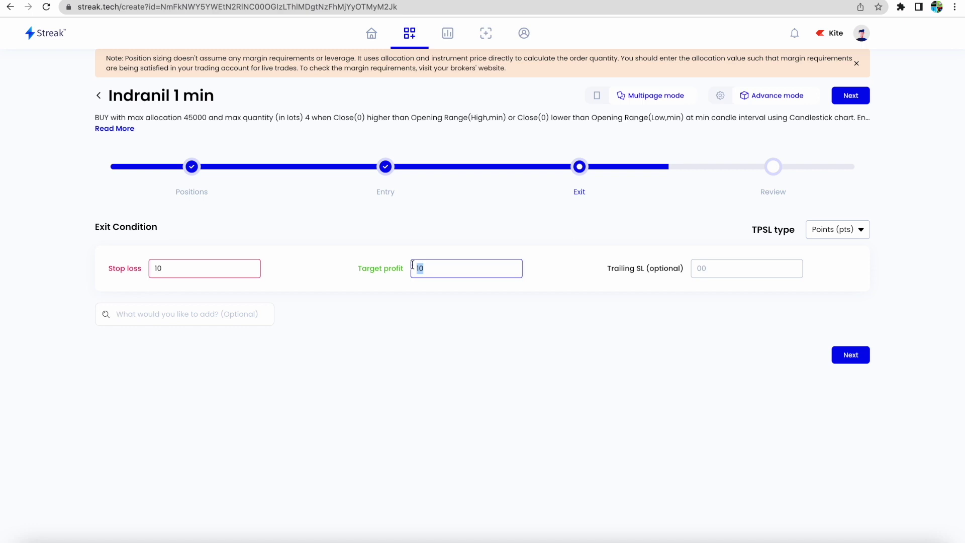
text(25)
drag(174, 268, 156, 268)
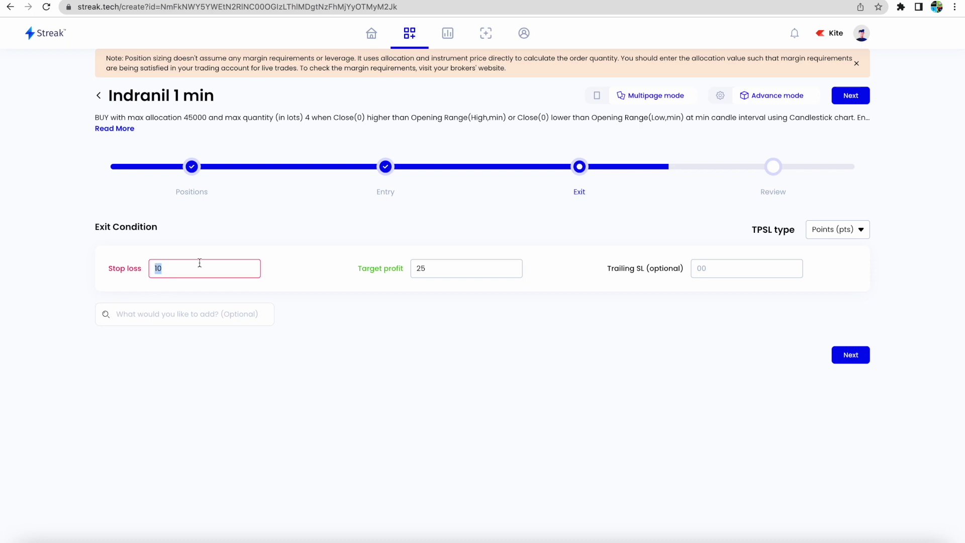
text(25)
click(726, 266)
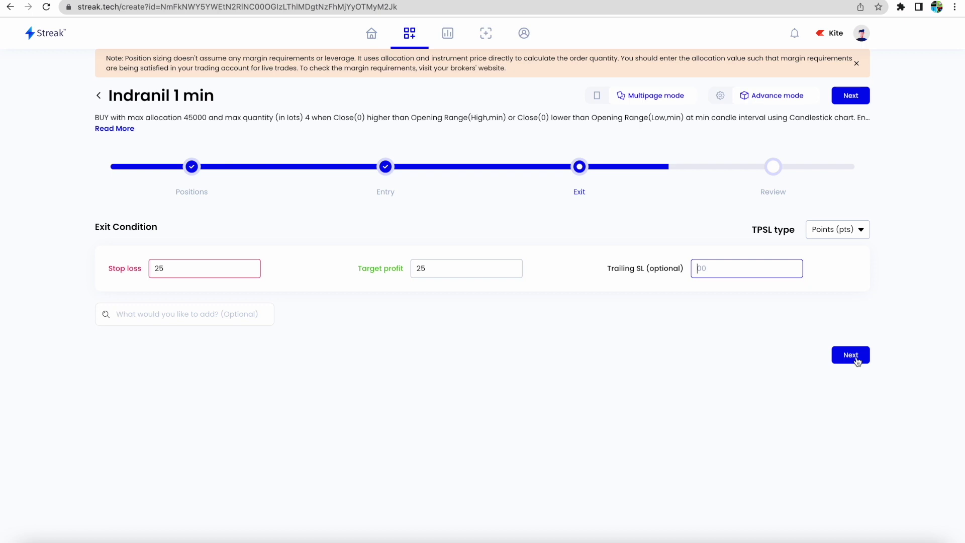
click(158, 268)
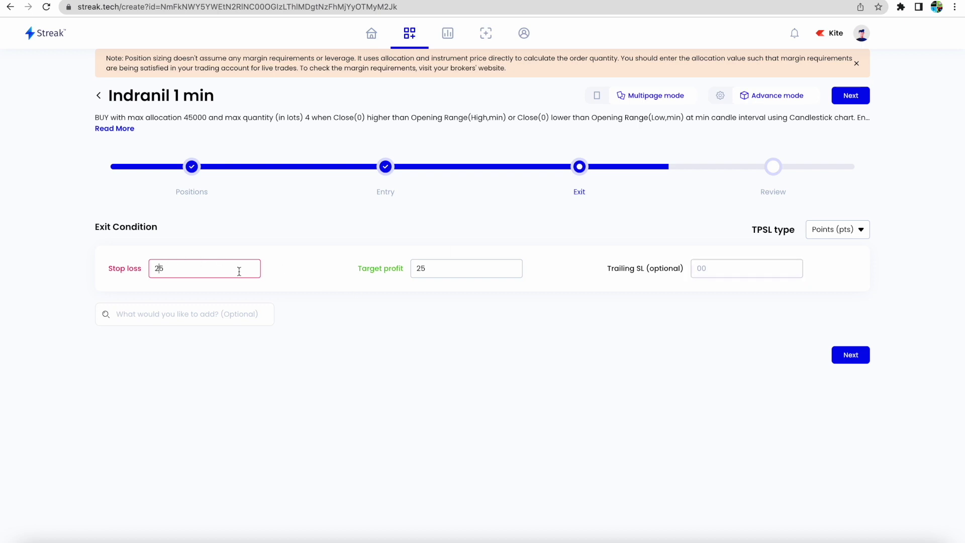
click(860, 360)
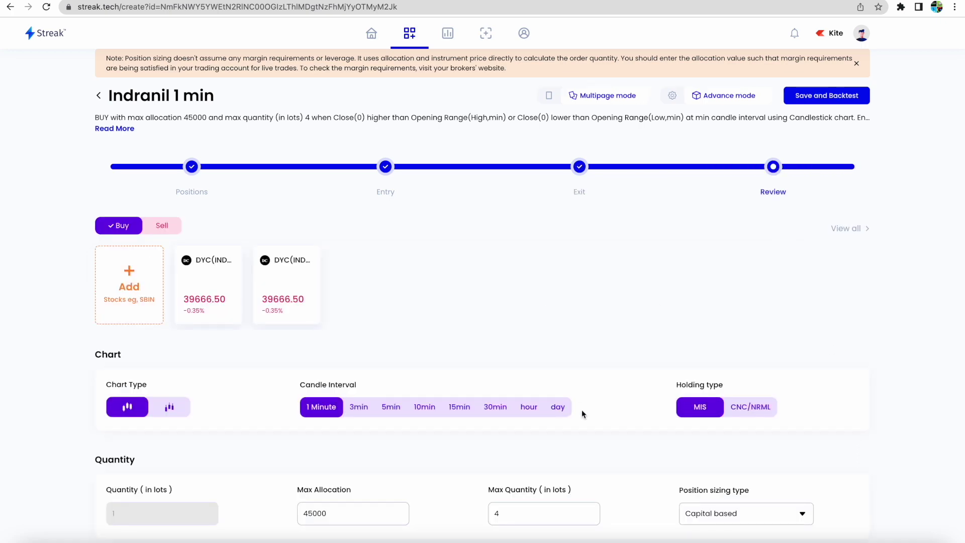
scroll(581, 409, down, 4)
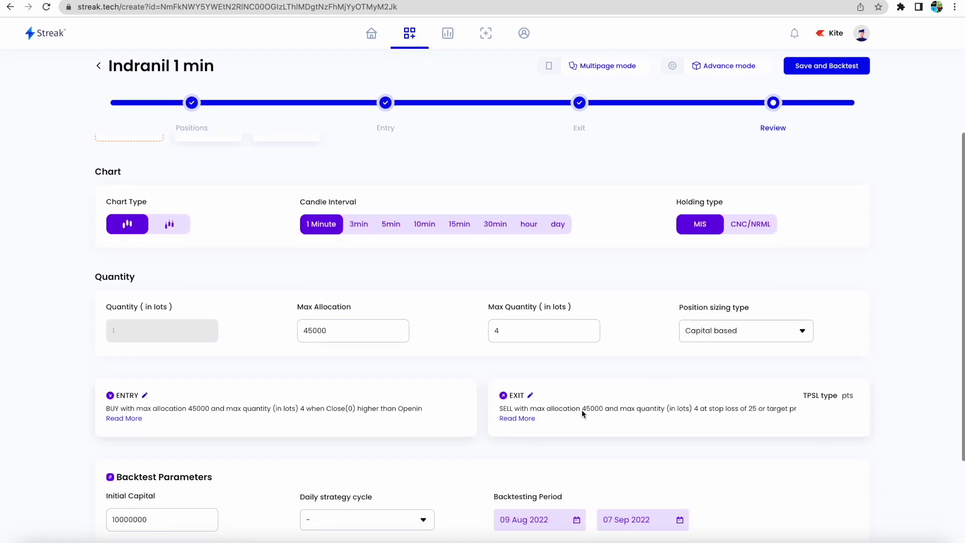
scroll(581, 410, down, 3)
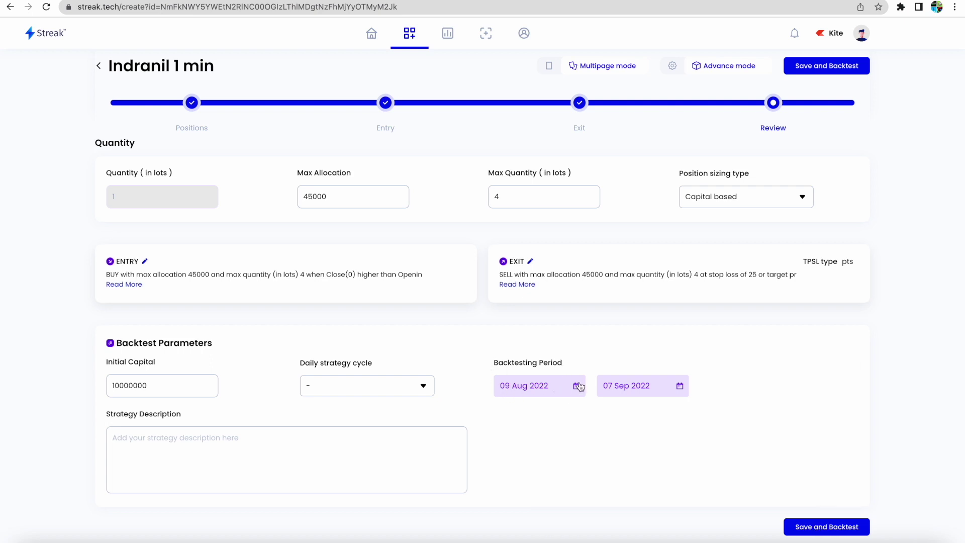
click(566, 392)
Page the date calendar back a month, then expand Backtest Parameters in the Position panel.
click(507, 410)
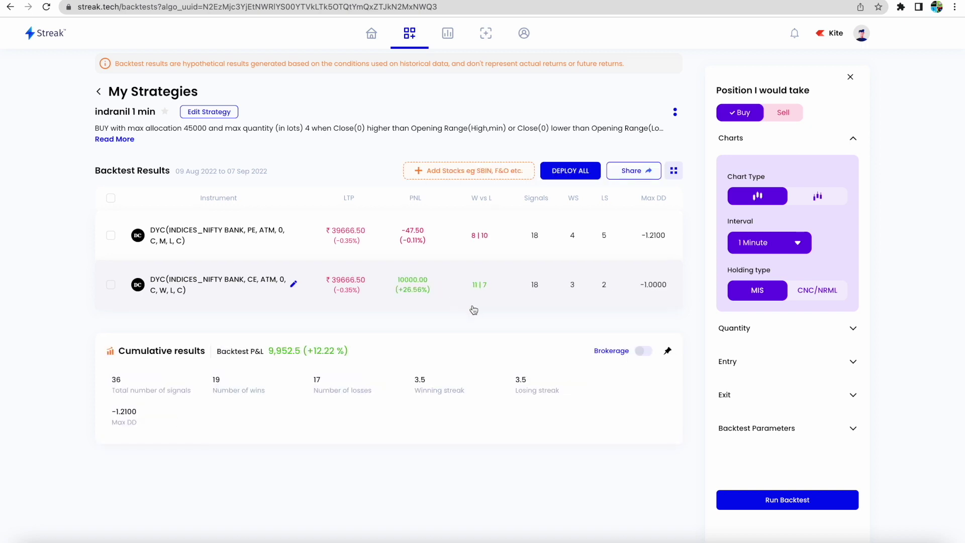
click(852, 428)
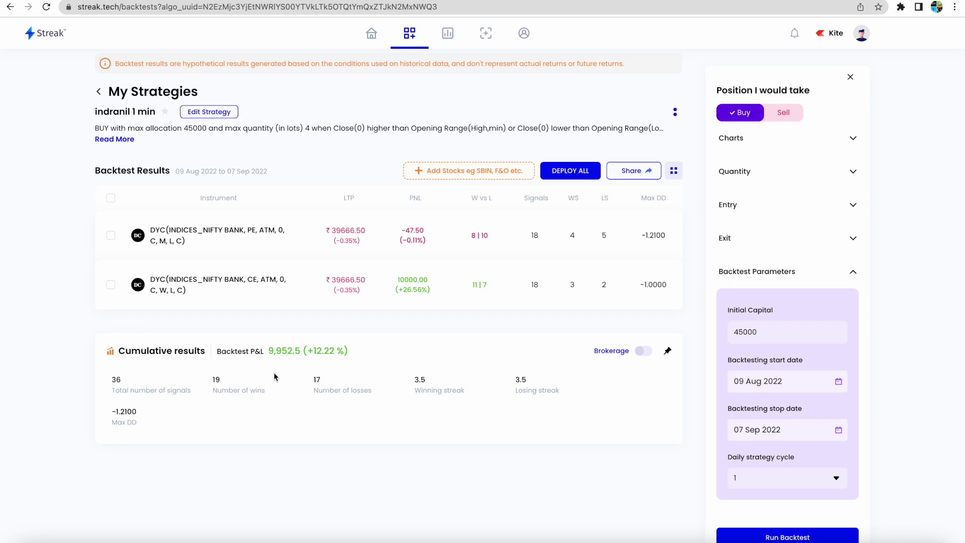
Include brokerage so P&L drops to 6,319.32 (+7.76%), then return to the Home dashboard.
click(648, 355)
scroll(697, 471, down, 1)
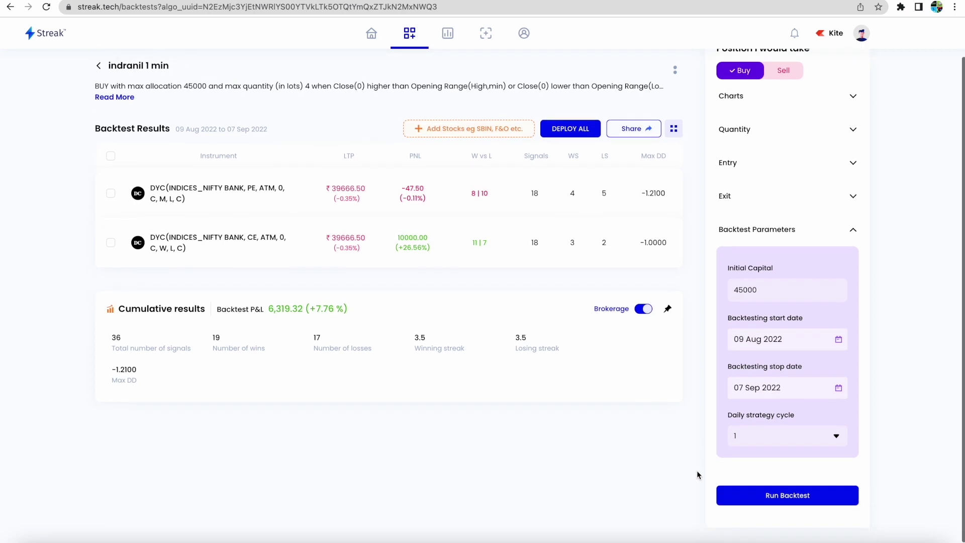
scroll(697, 471, up, 1)
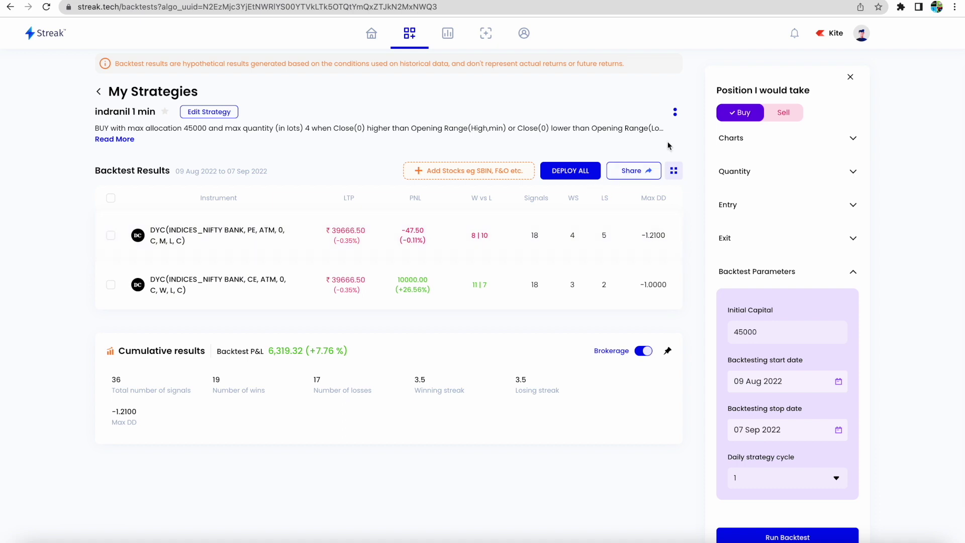
click(675, 114)
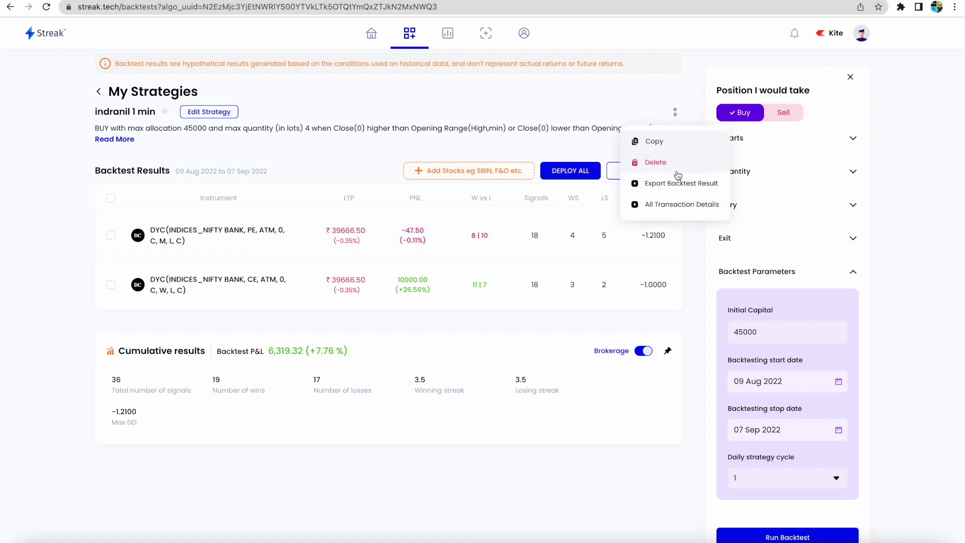
click(67, 211)
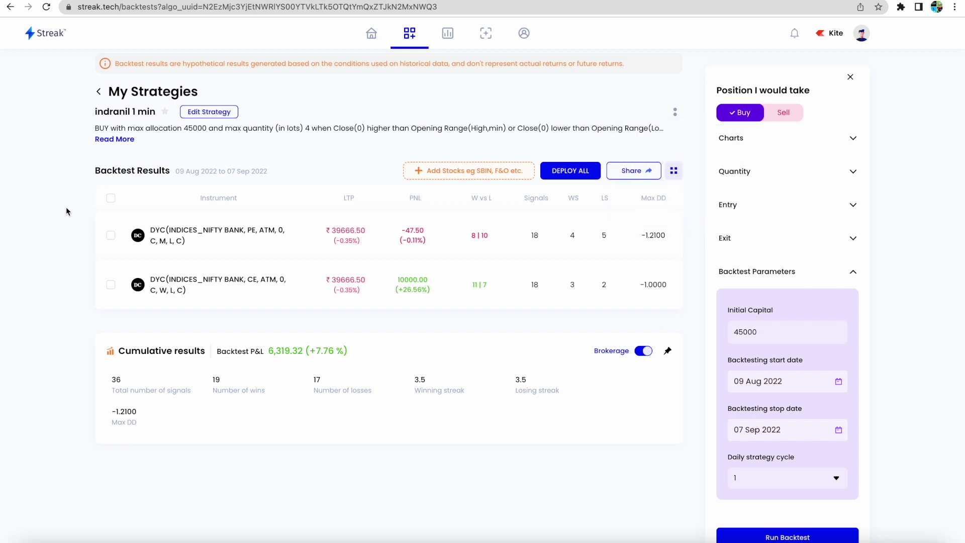
scroll(829, 243, down, 1)
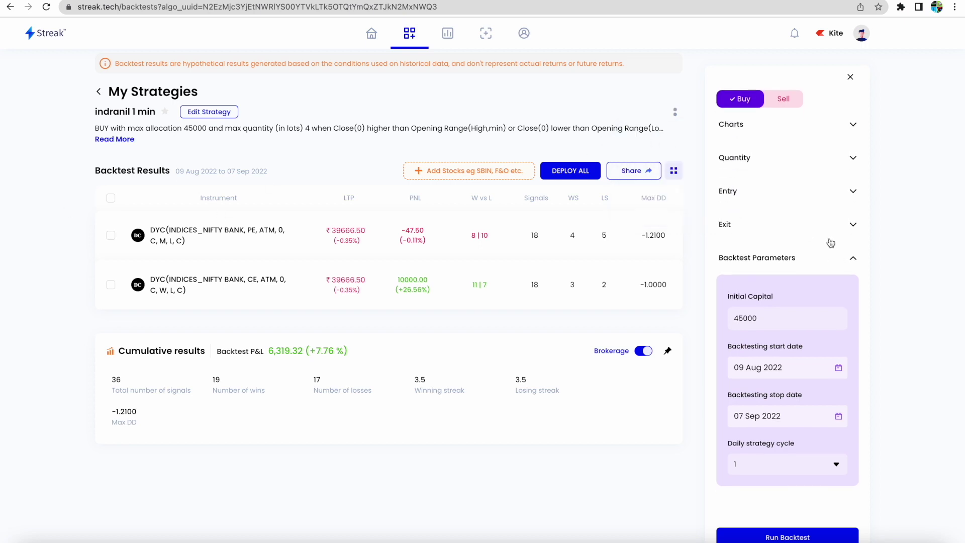
scroll(863, 478, down, 1)
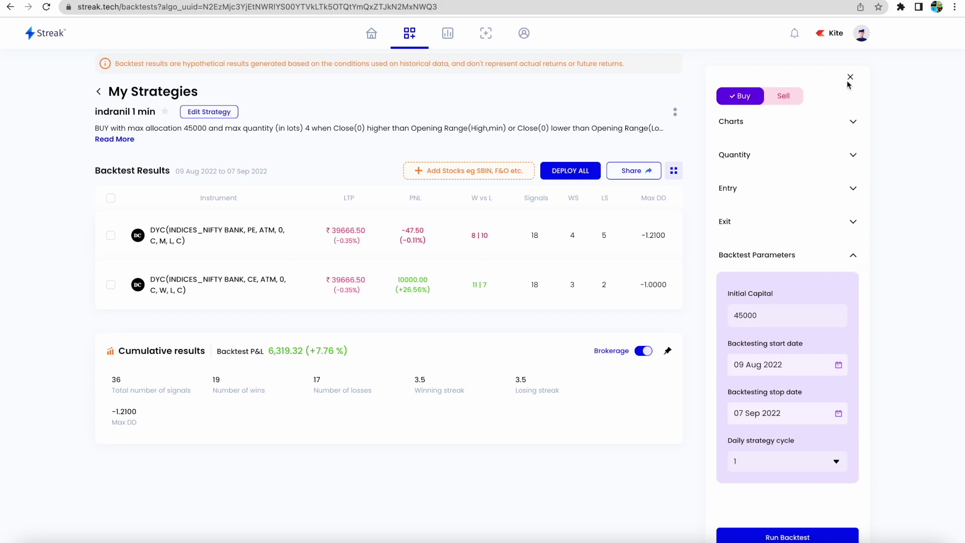
click(48, 33)
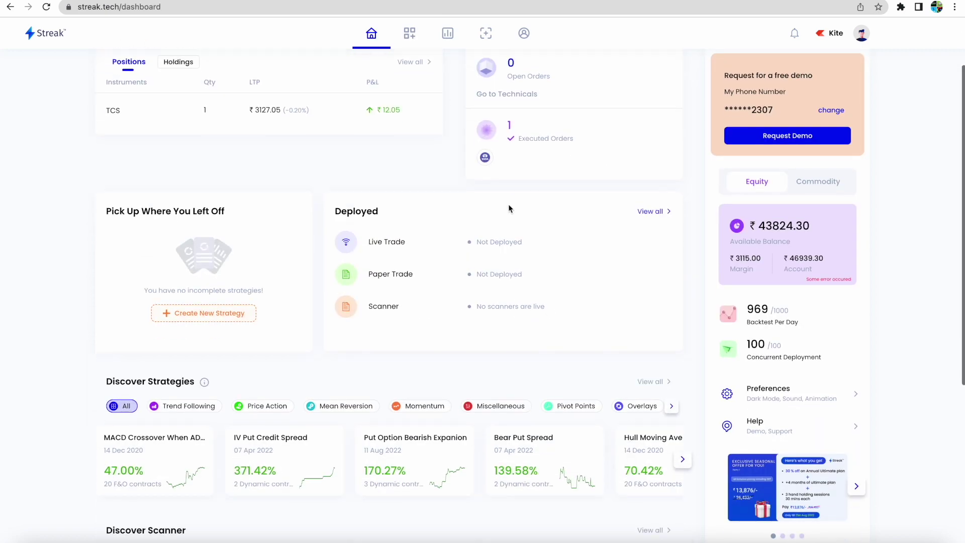
Open the Indranil 1 Min card from Strategies and select both instruments in its results.
click(411, 40)
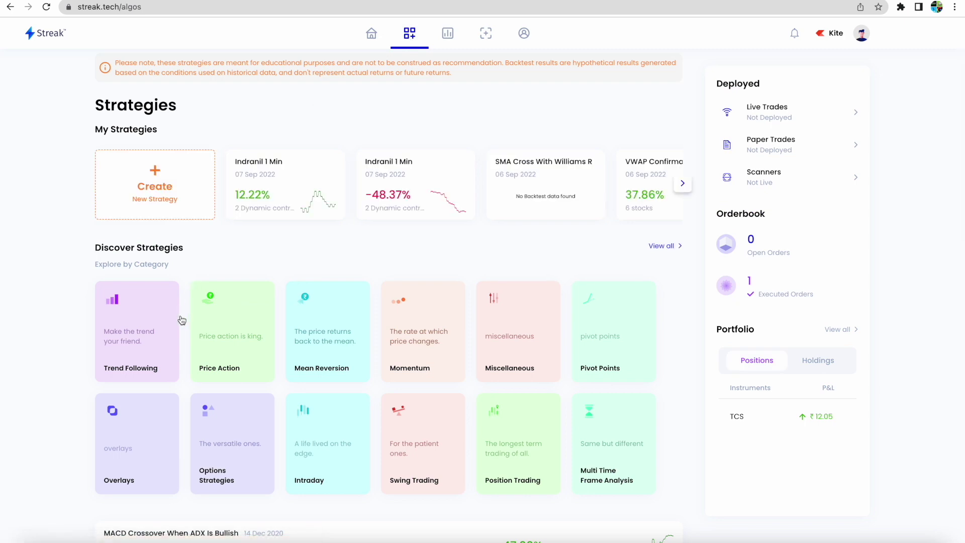
click(280, 190)
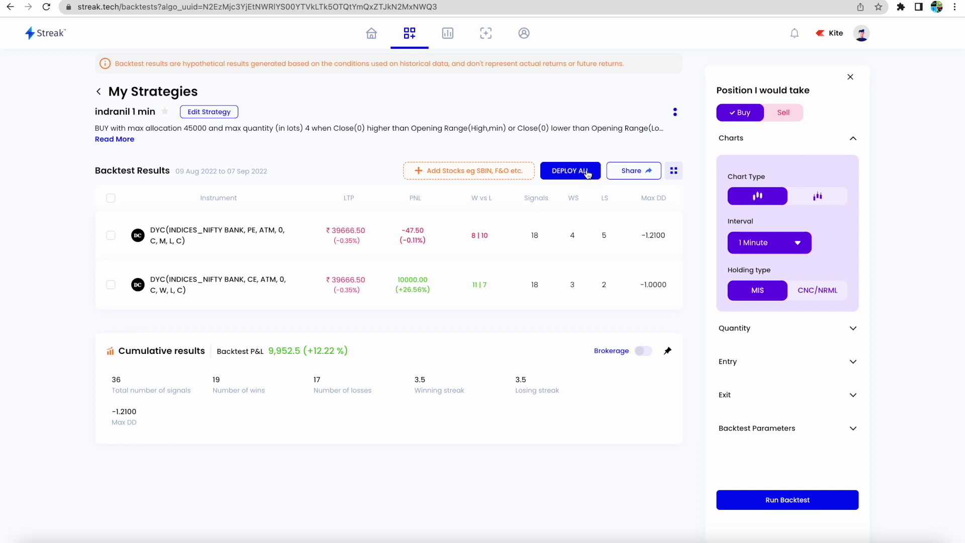
click(112, 198)
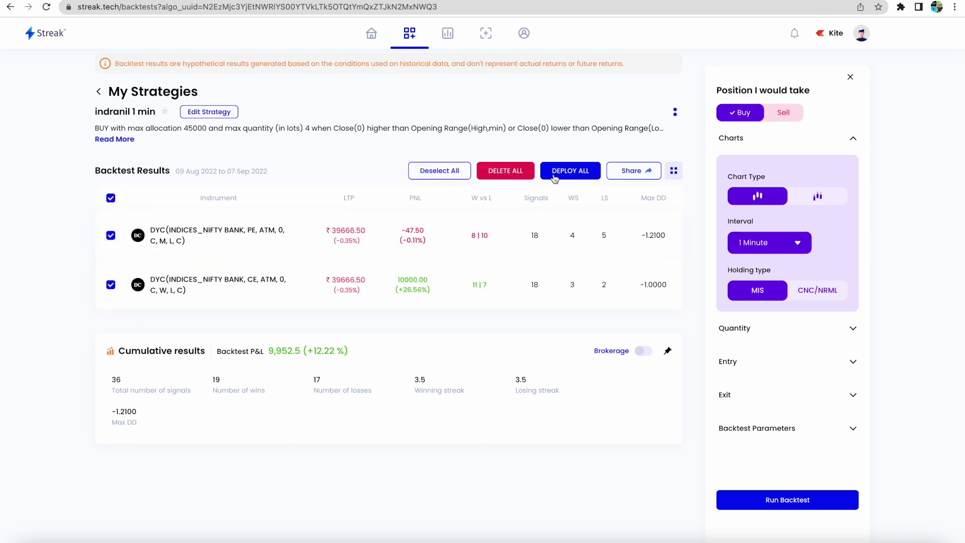
Deploy both Bank Nifty contracts, switching Deployment Type to Paper Trade and back to Live Trade.
click(583, 176)
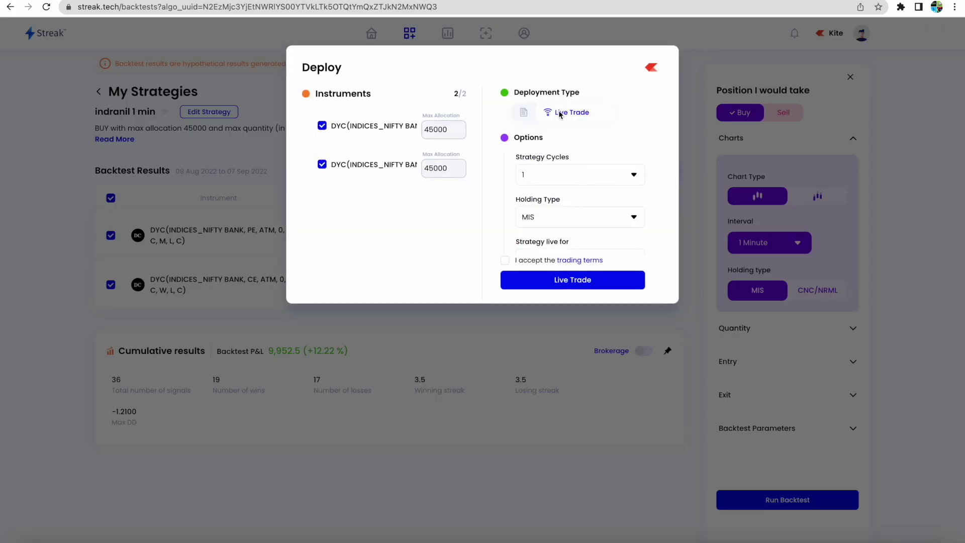
click(524, 113)
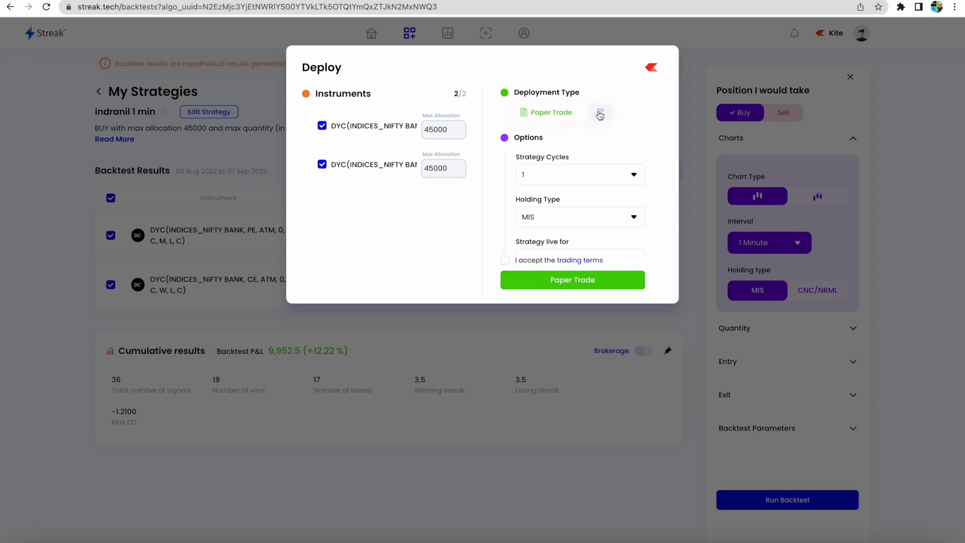
scroll(581, 202, down, 3)
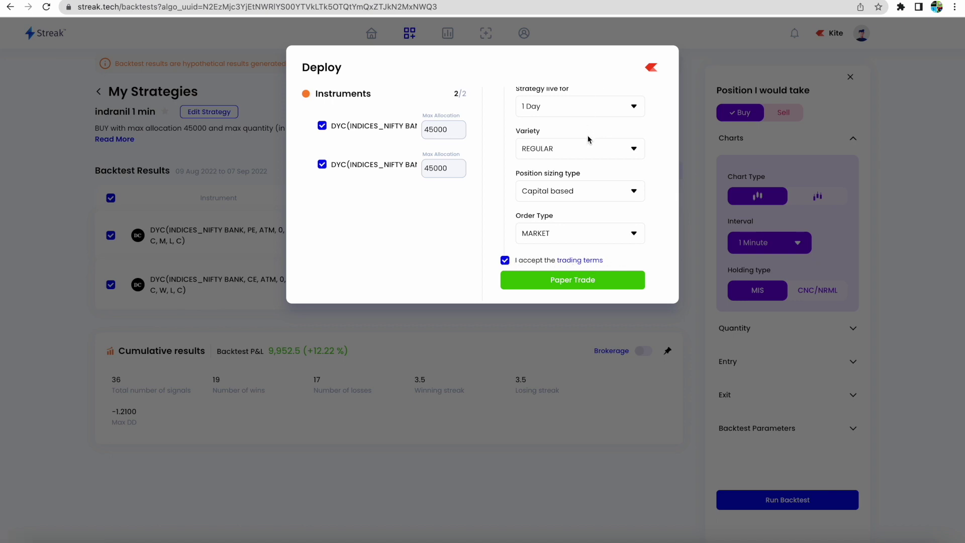
scroll(587, 137, up, 4)
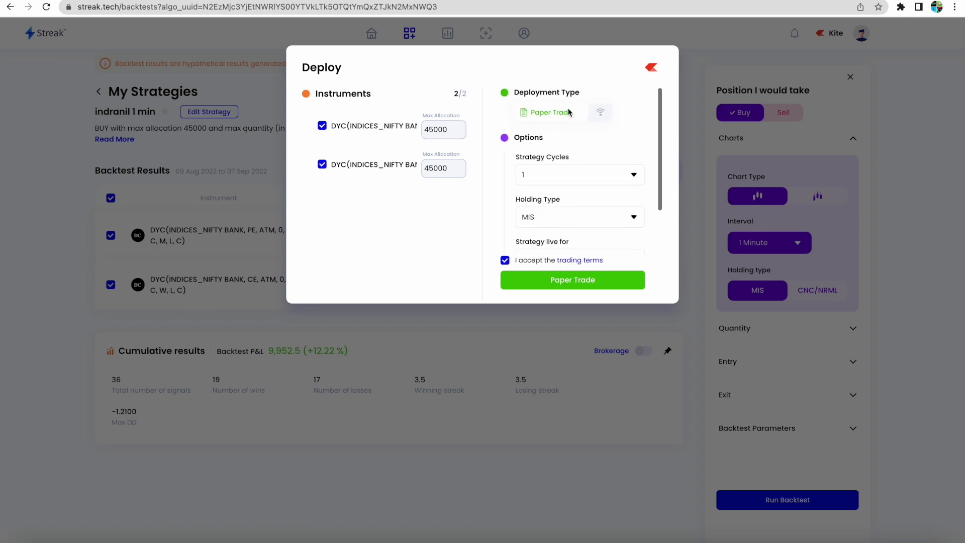
click(598, 112)
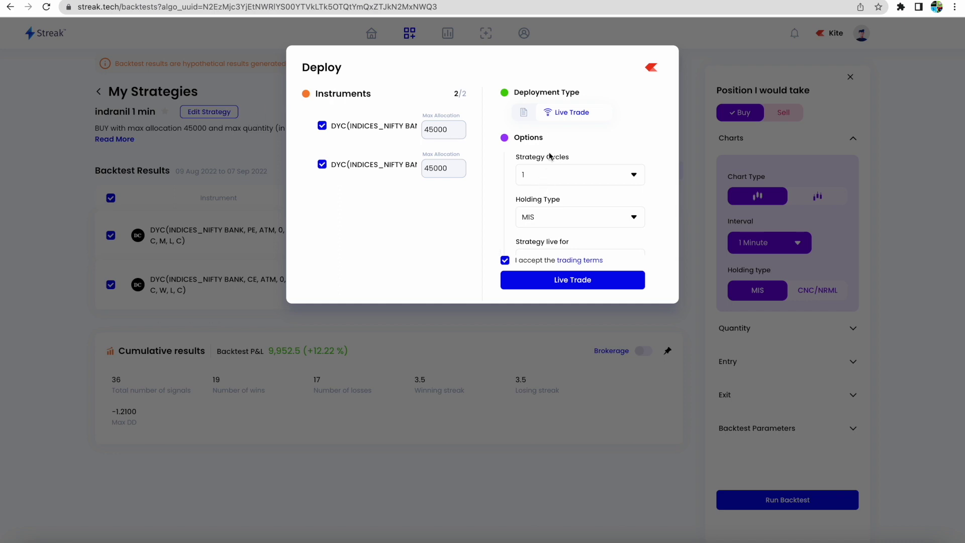
click(523, 113)
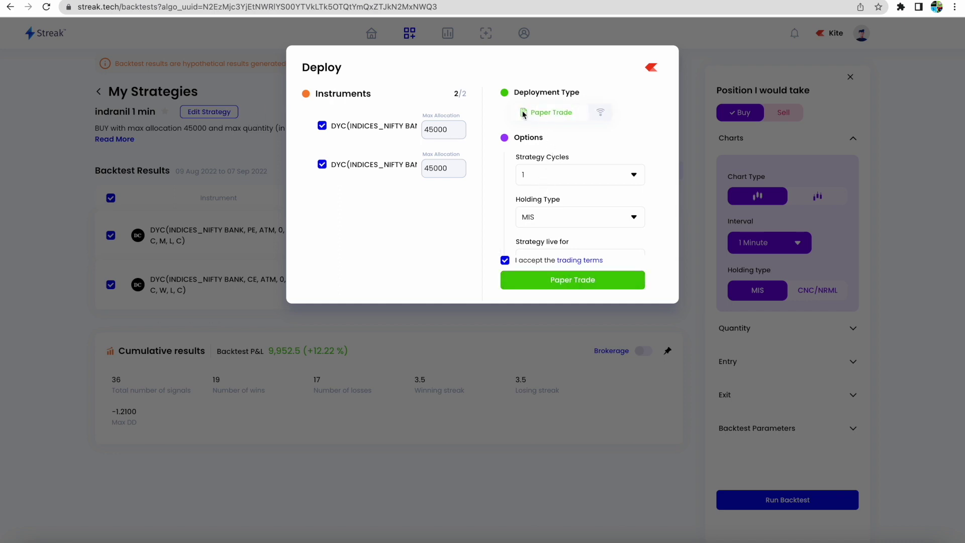